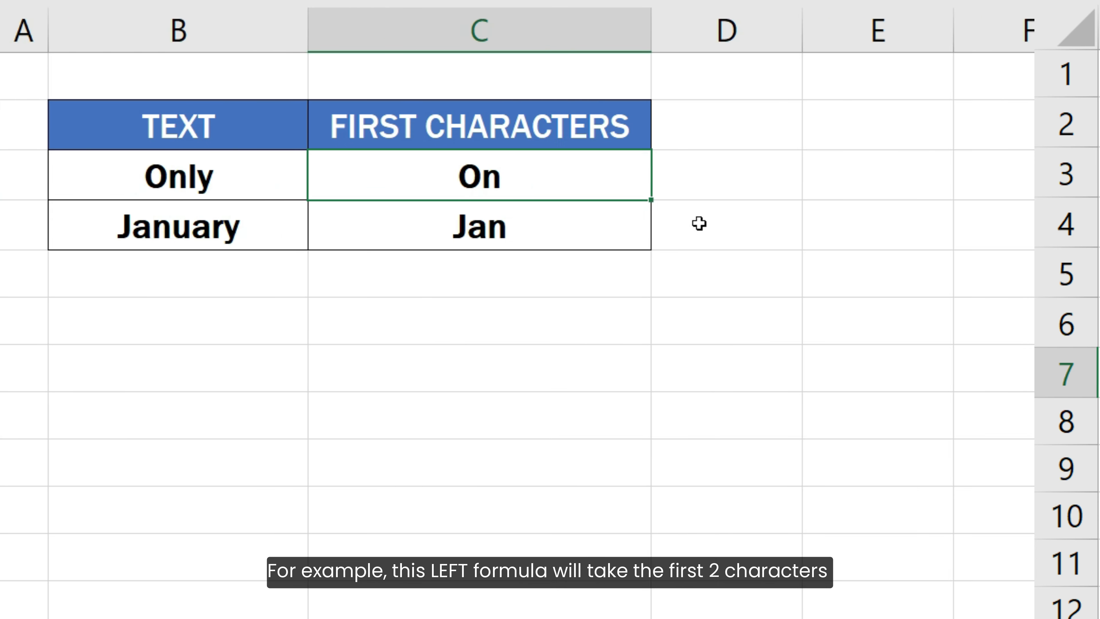
# Step: Examine the LEFT formulas in the first characters column, cells C3 and C4, leaving them unedited
pyautogui.press('F2')
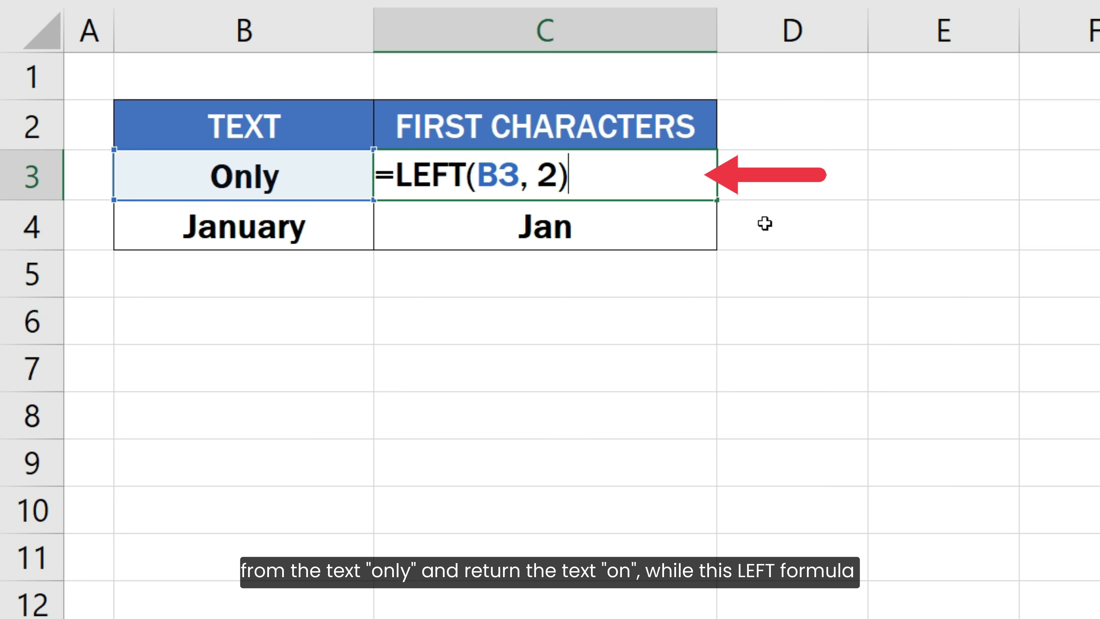
pyautogui.press('Return')
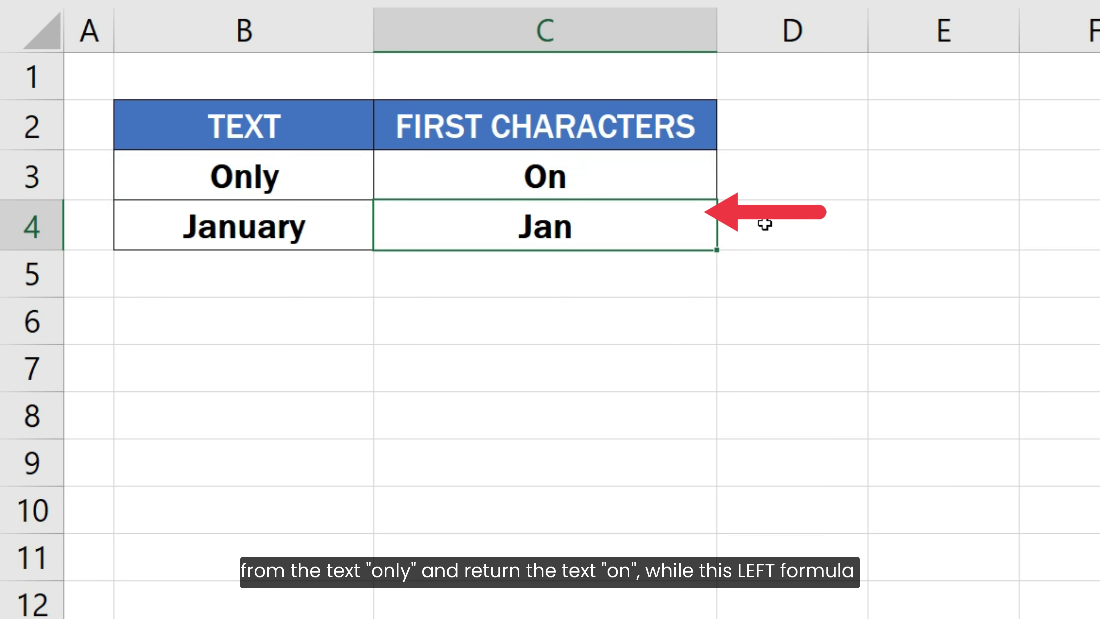
pyautogui.press('F2')
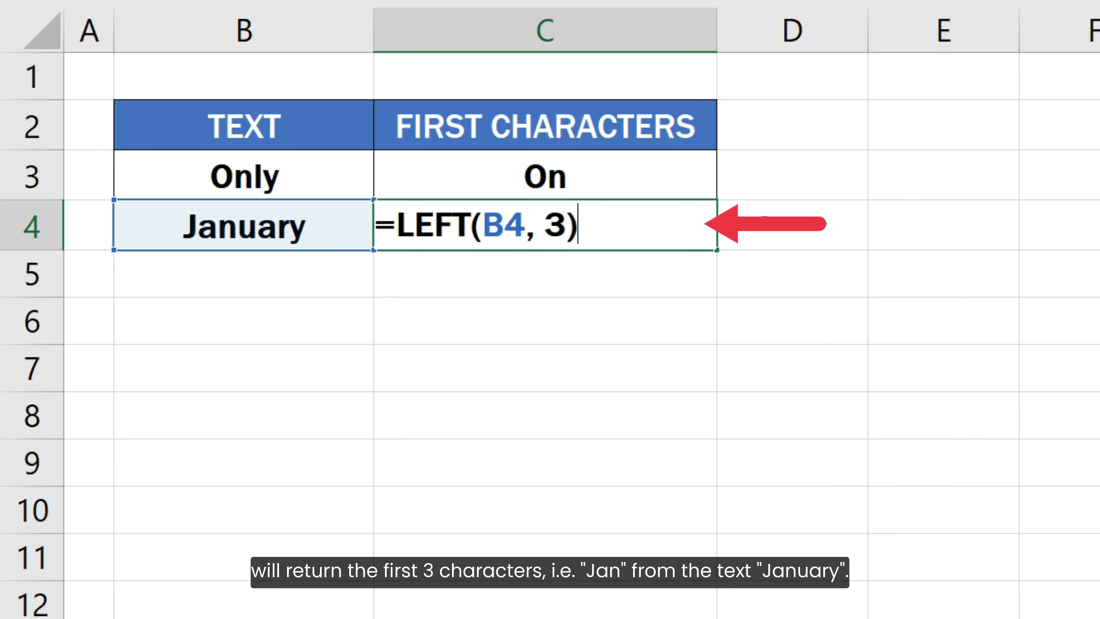
pyautogui.press('Return')
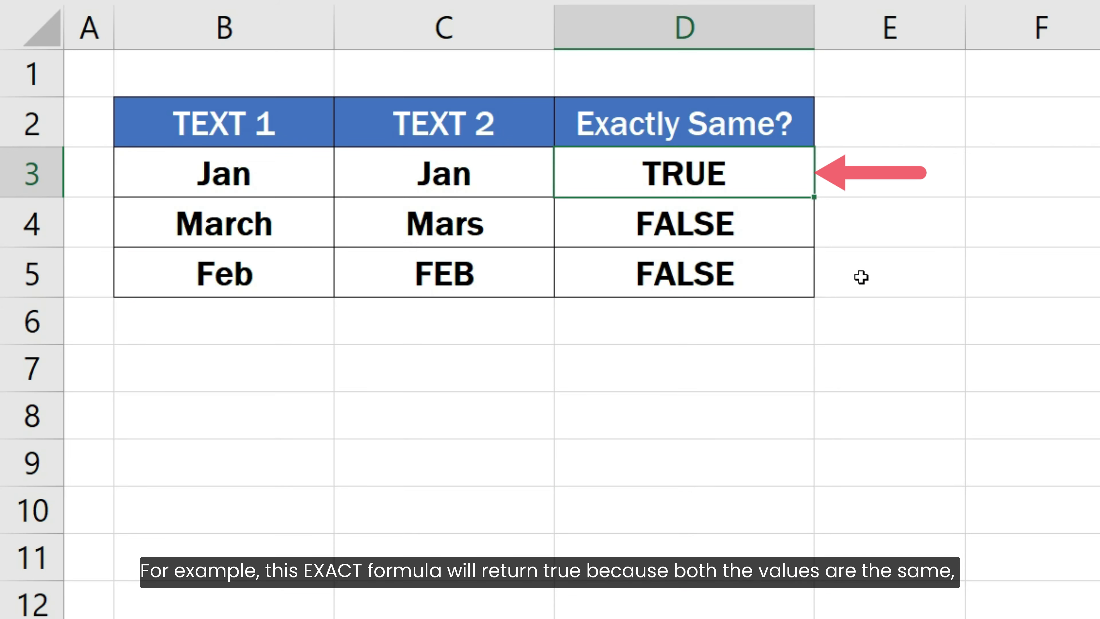
# Step: Inspect the EXACT formulas in cells D3, D4 and D5 of the text comparison table
pyautogui.press('F2')
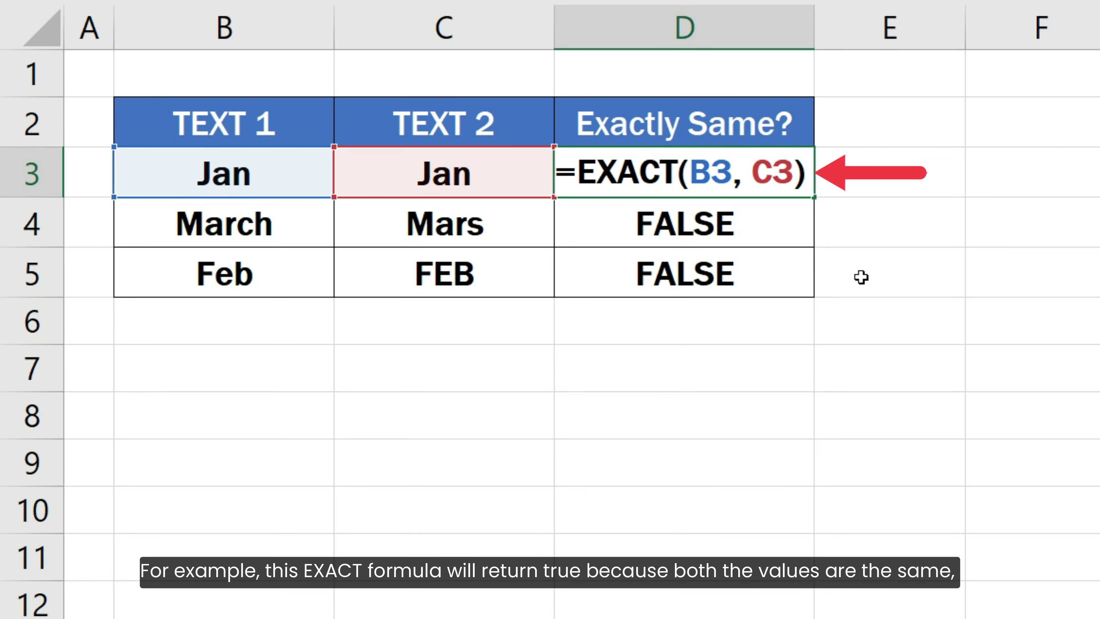
pyautogui.press('Return')
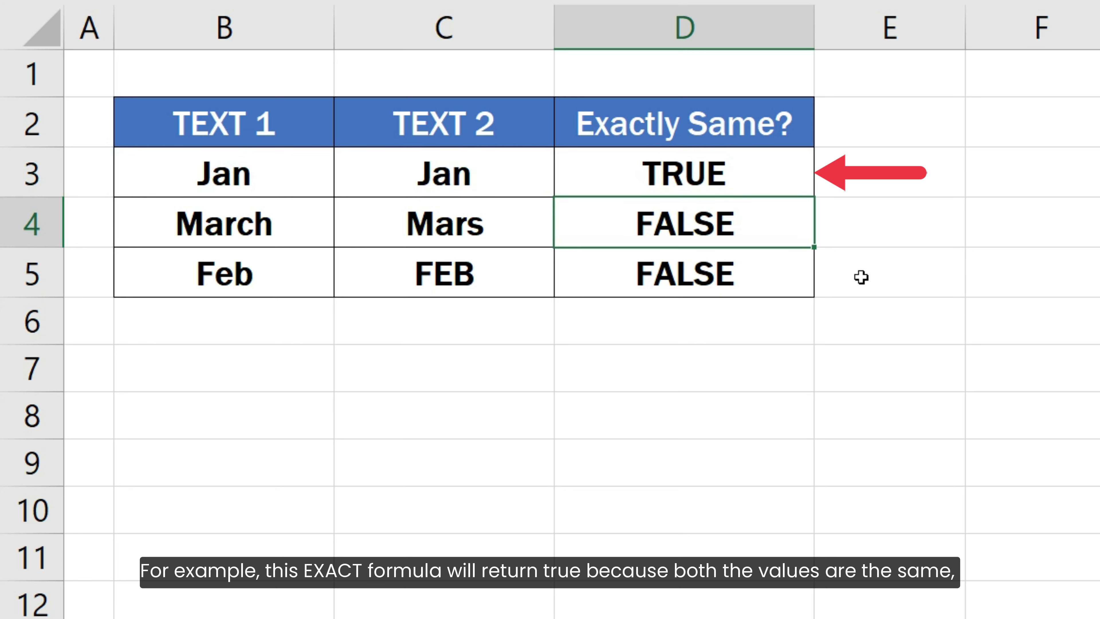
pyautogui.press('F2')
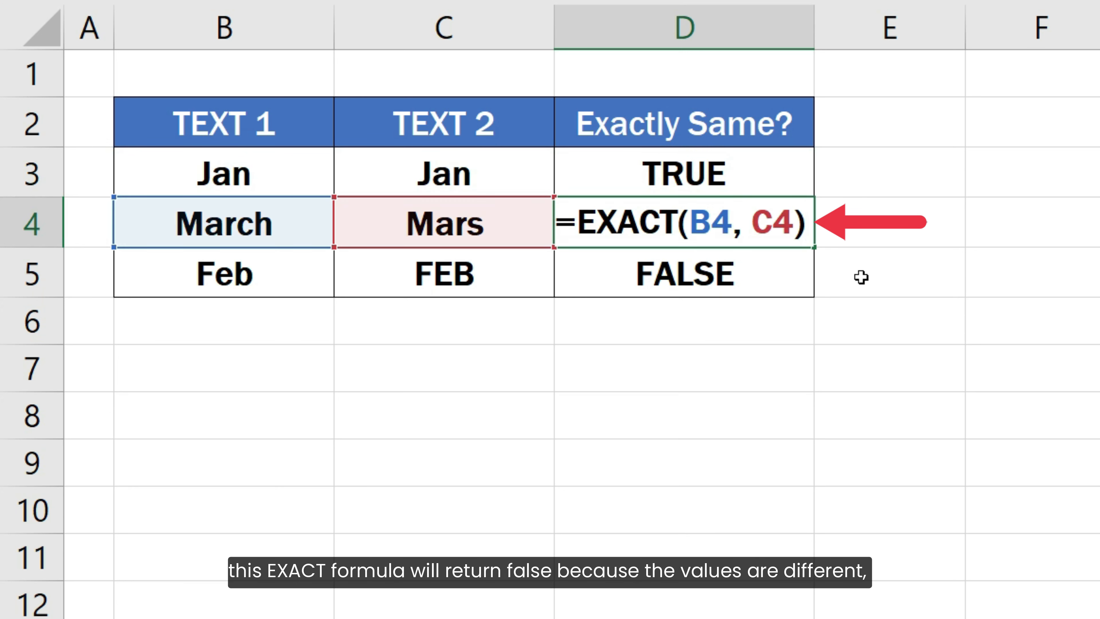
pyautogui.press('Return')
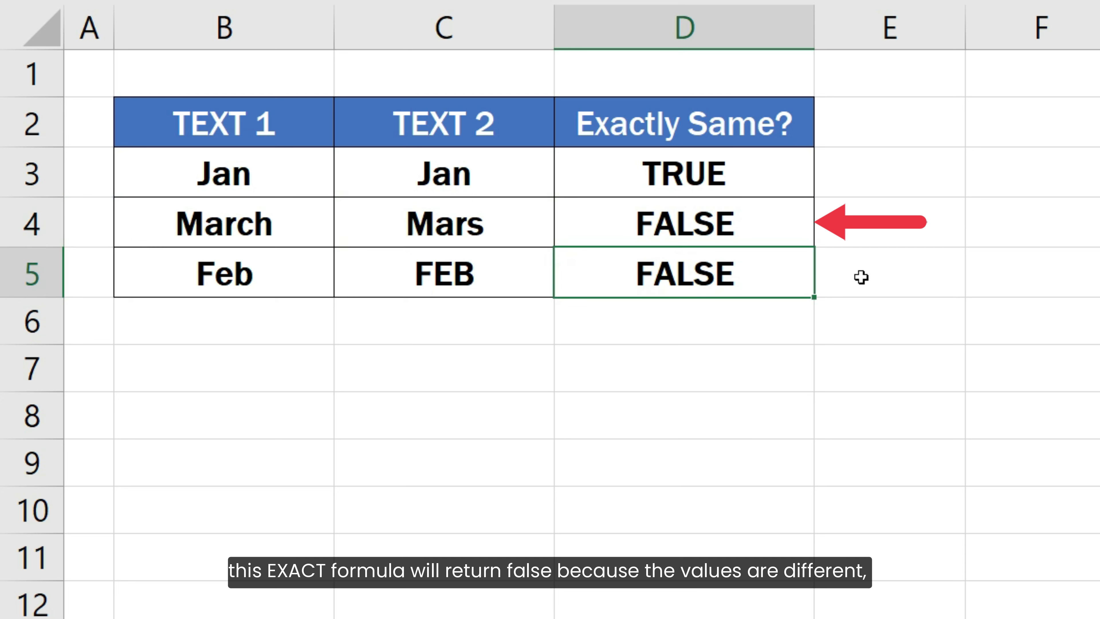
pyautogui.press('F2')
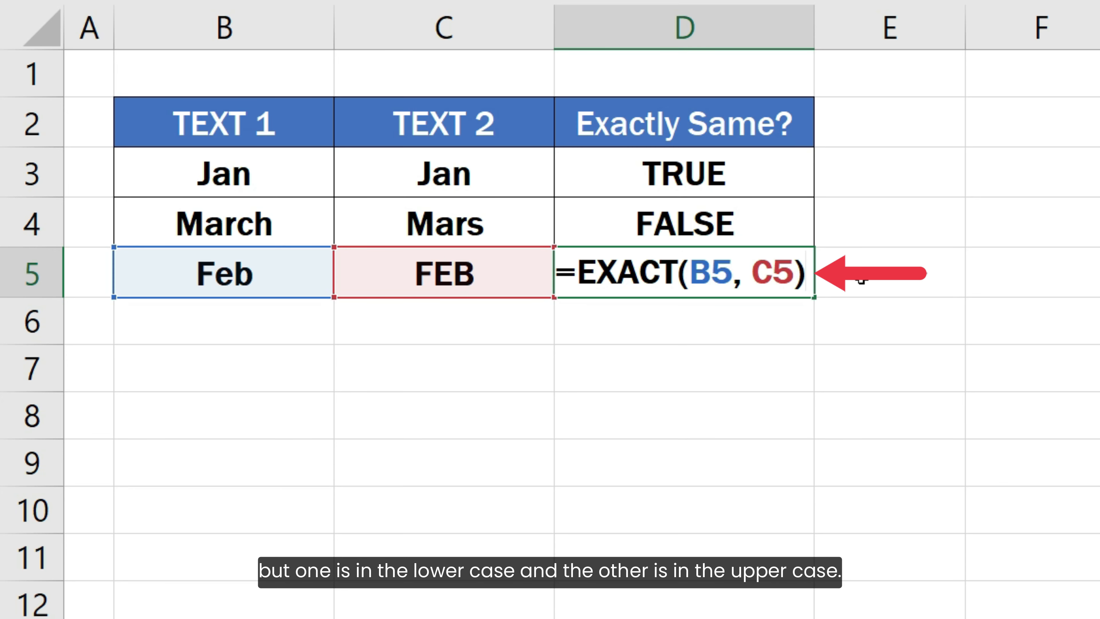
pyautogui.press('Return')
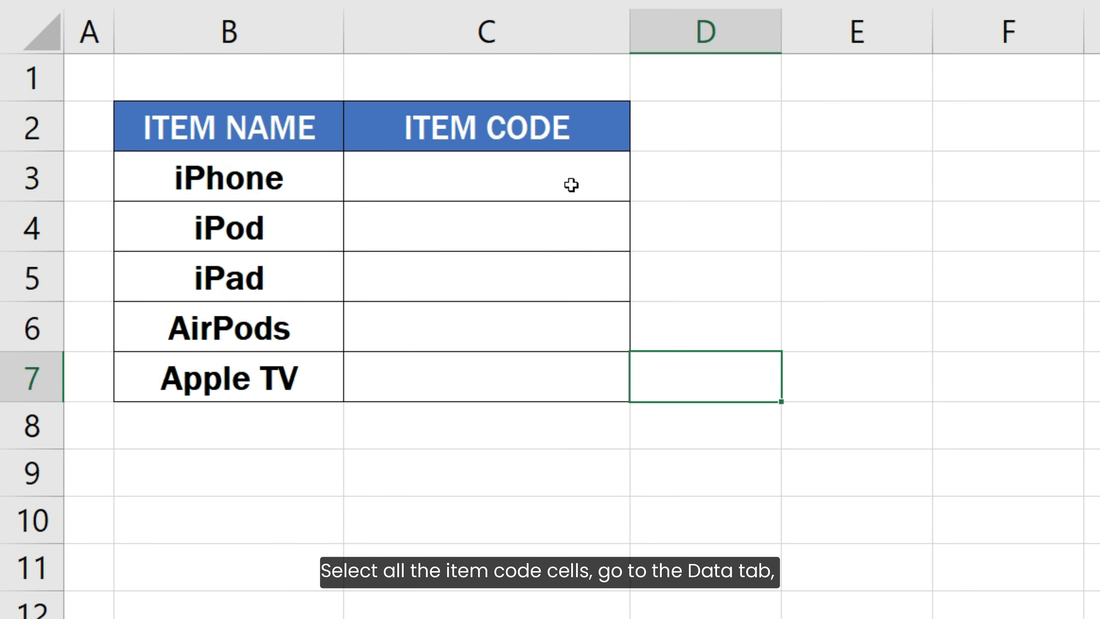
# Step: Open data validation for the item code cells C3:C7 and set the allowed criteria to Custom
pyautogui.moveTo(569, 184); pyautogui.dragTo(570, 366)
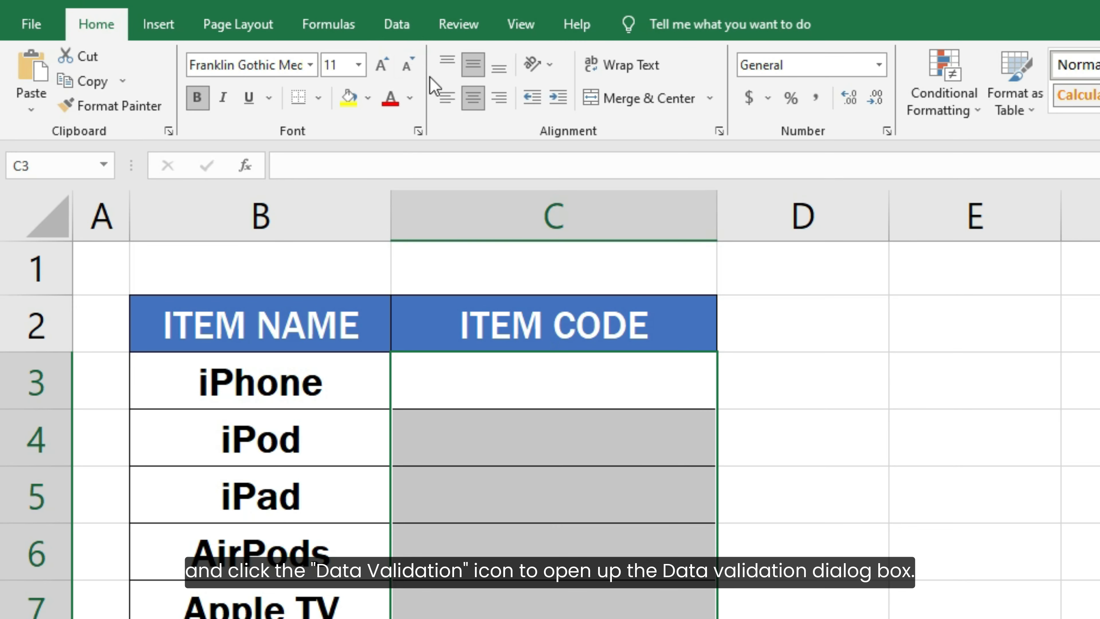
pyautogui.click(394, 24)
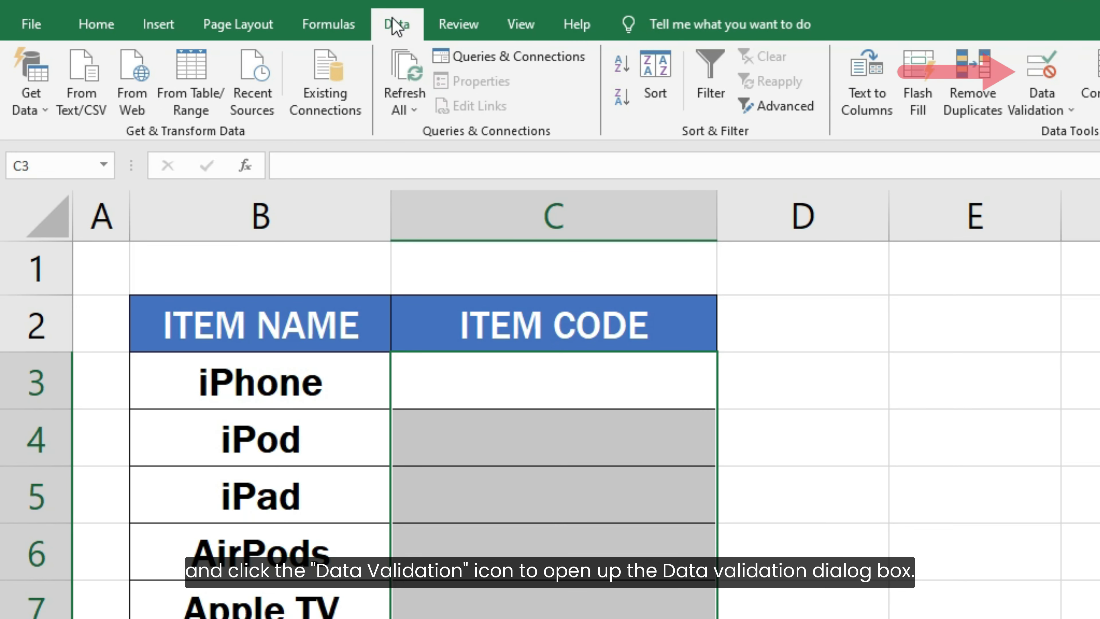
pyautogui.click(1039, 69)
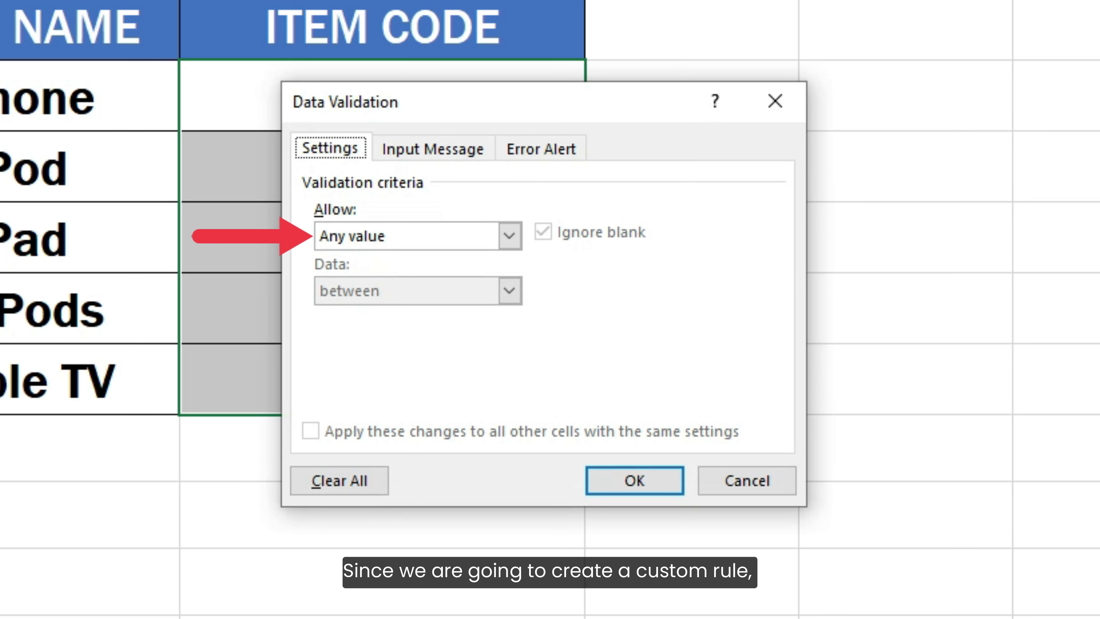
pyautogui.click(509, 236)
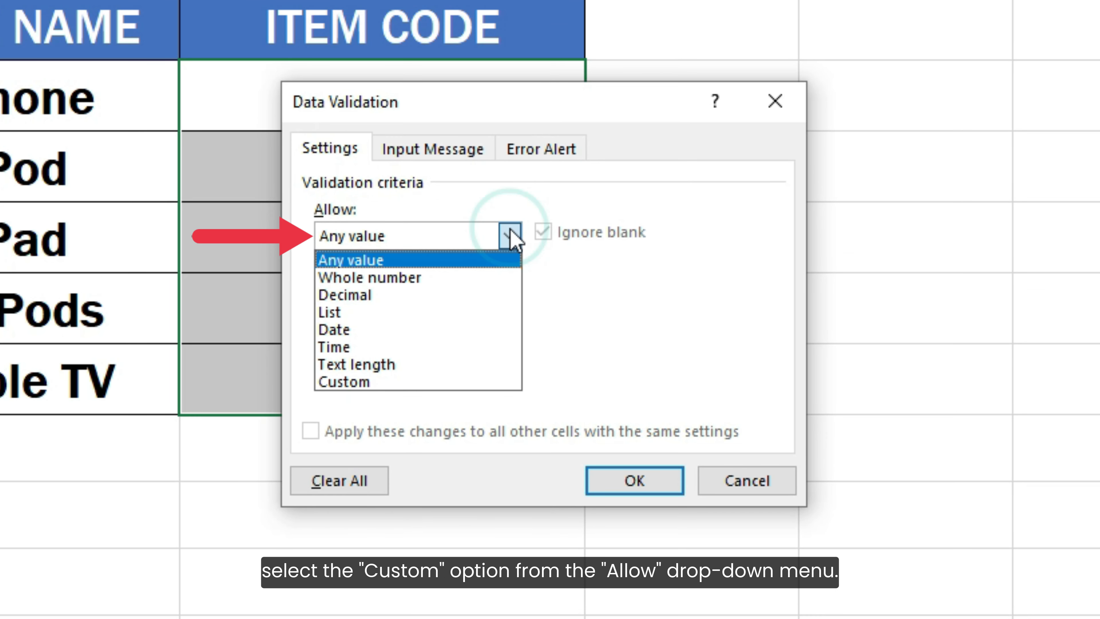
pyautogui.click(481, 381)
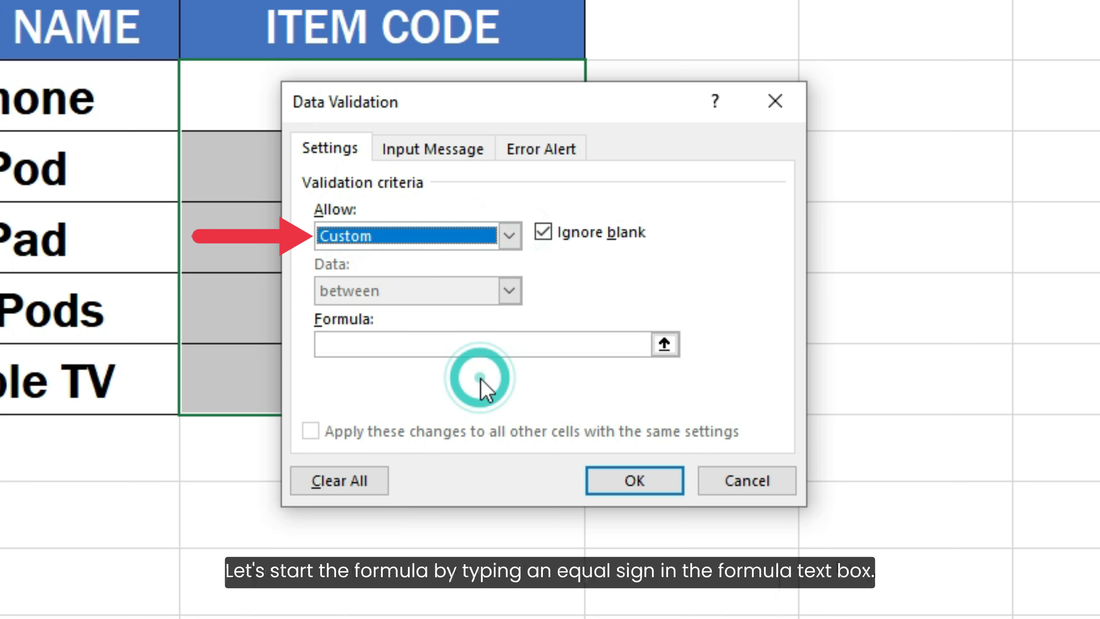
# Step: Enter the validation formula =EXACT( LEFT(C3, 4), "ITM-" ) and apply the rule to the item code cells
pyautogui.click(476, 347)
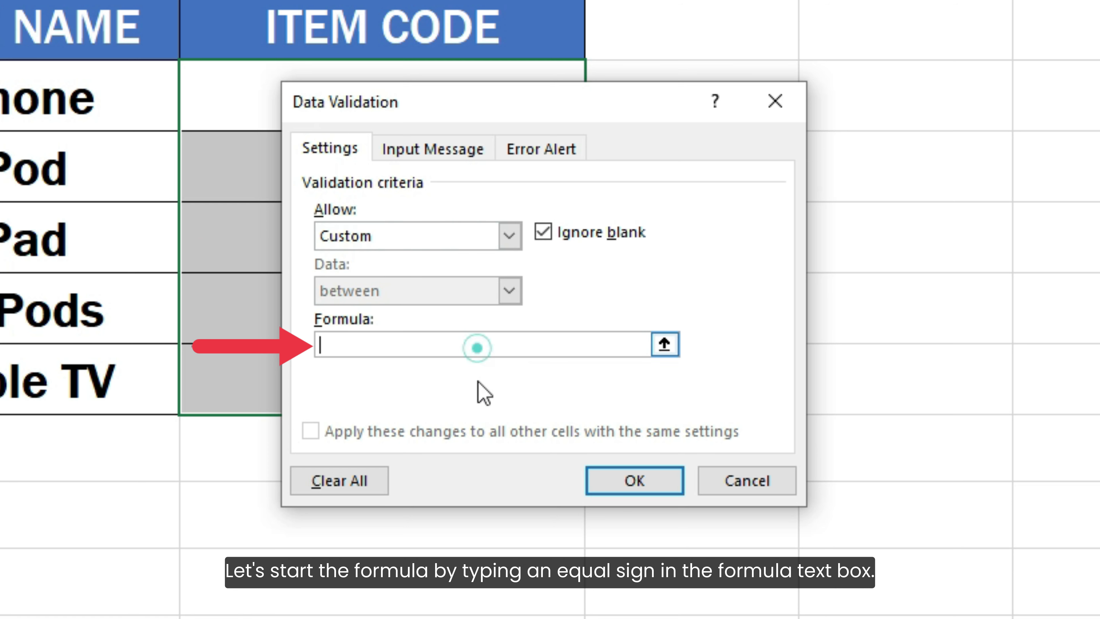
pyautogui.write('=')
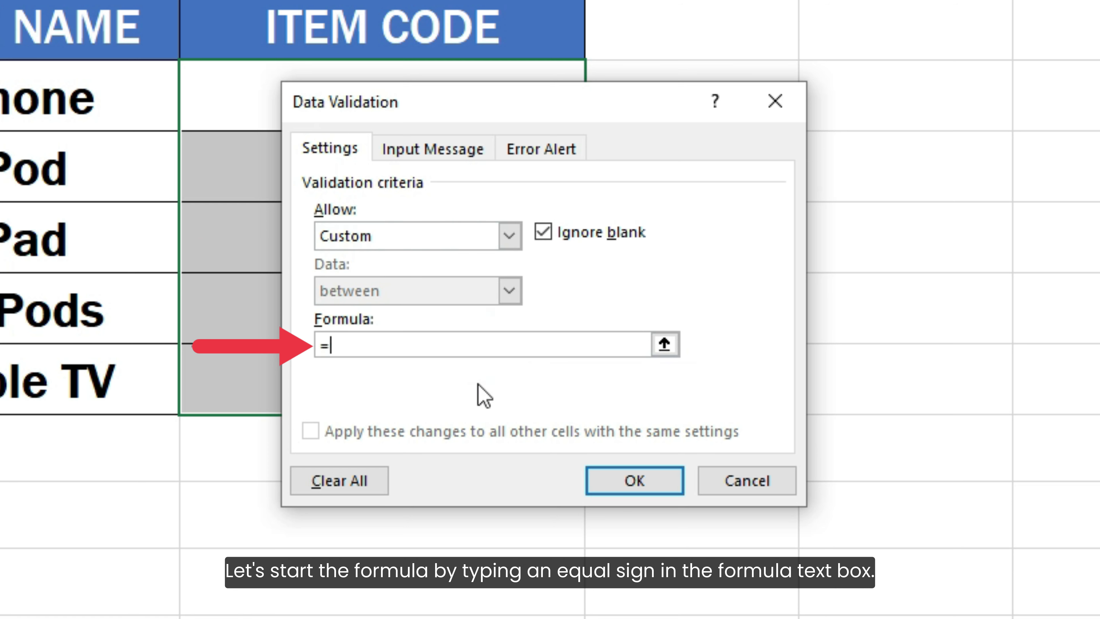
pyautogui.write('EX')
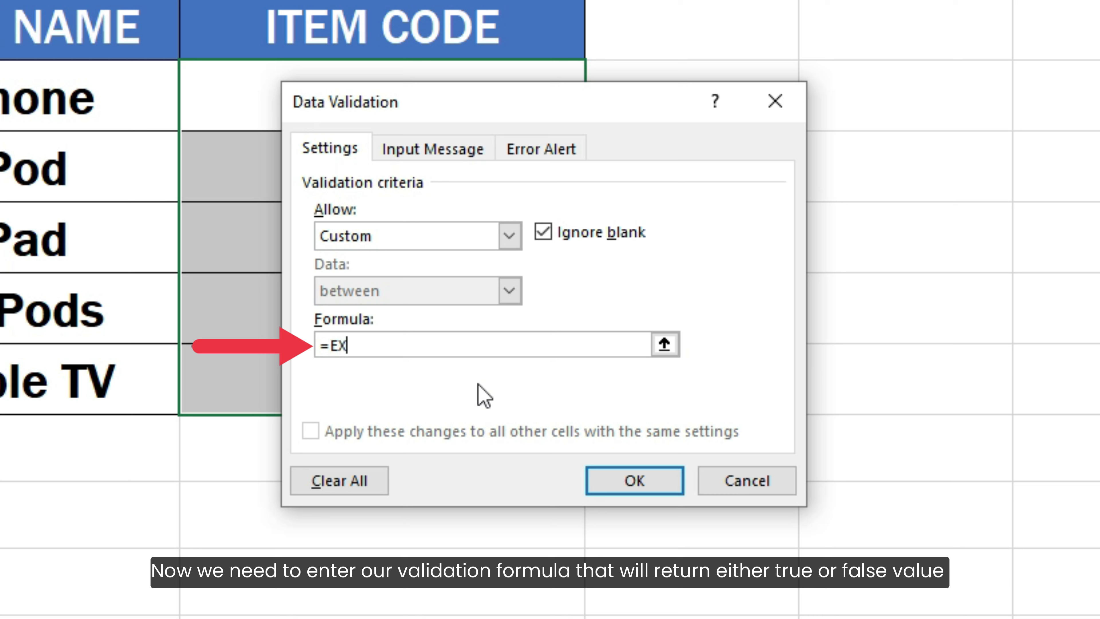
pyautogui.write('ACT( LEFT(')
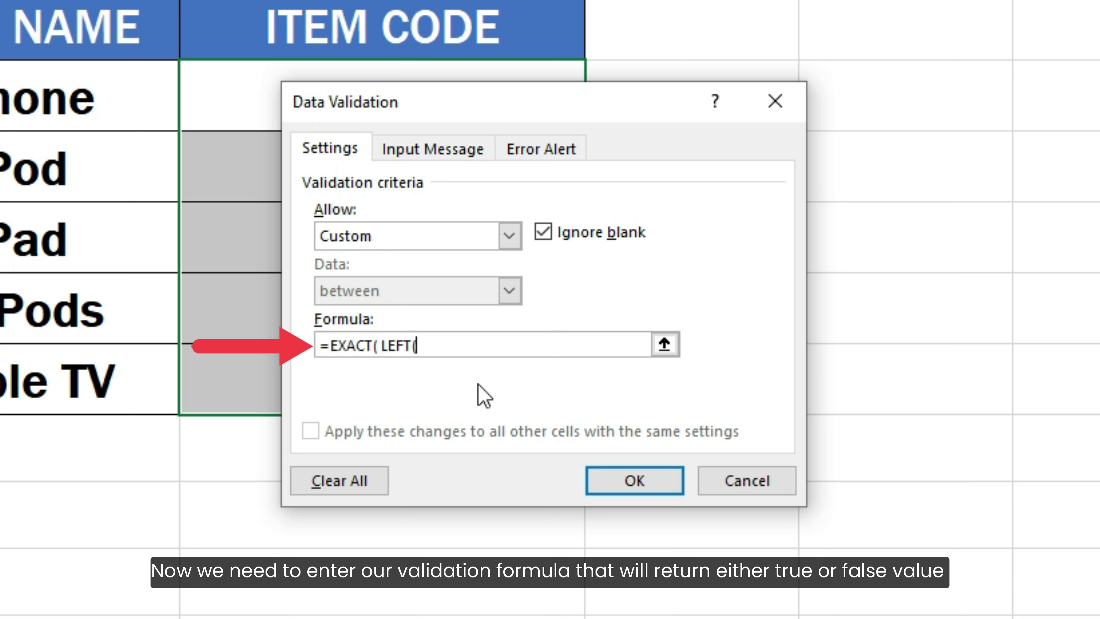
pyautogui.write('C3, 4)')
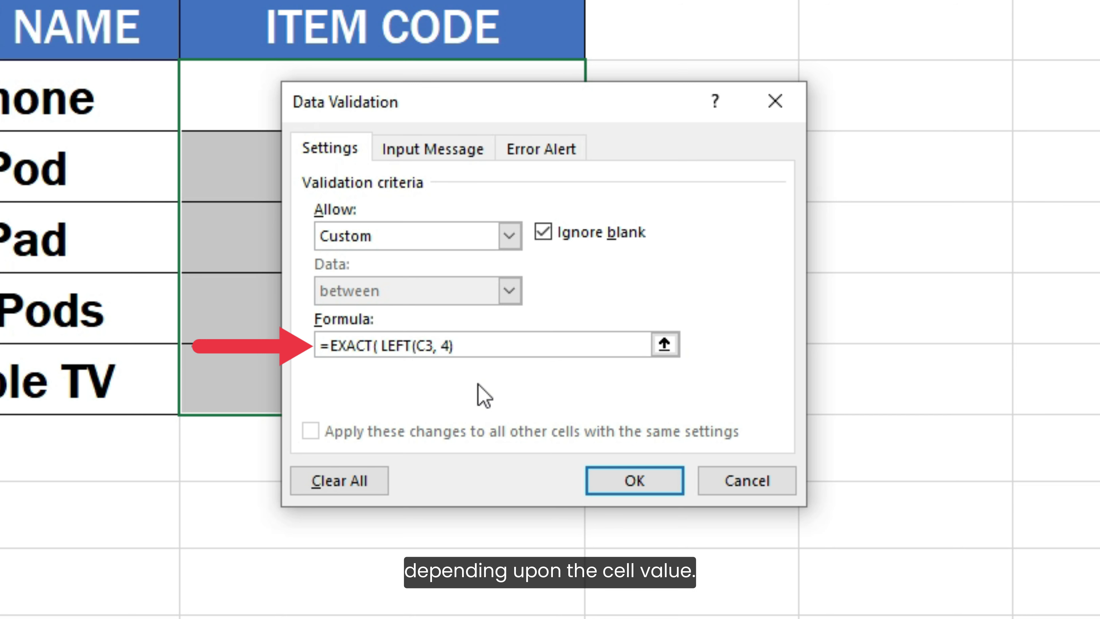
pyautogui.write(', ')
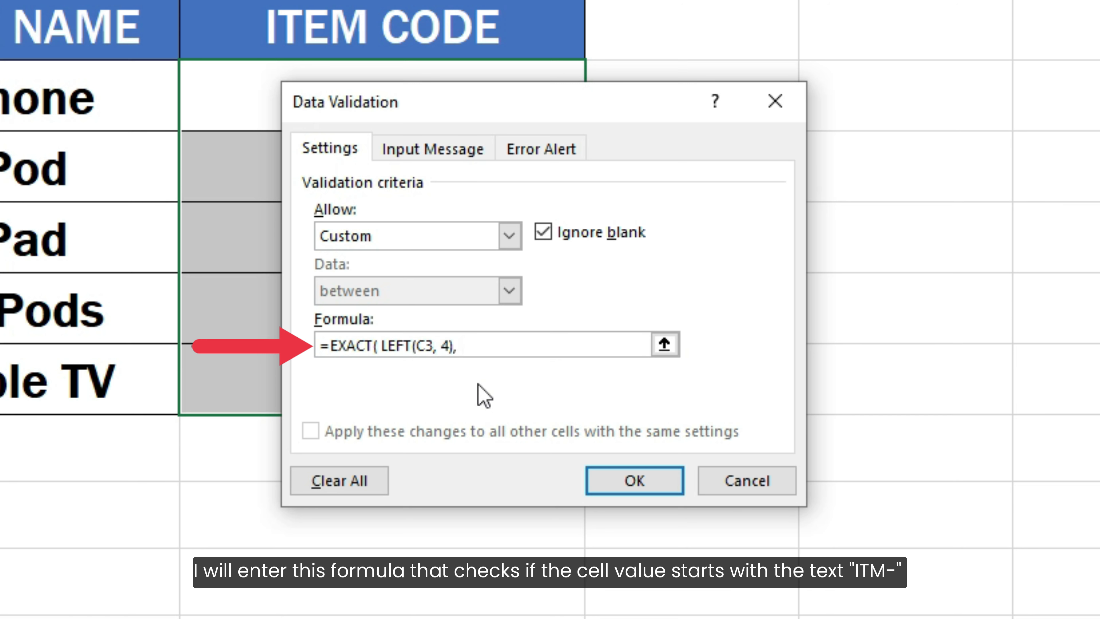
pyautogui.write('"ITM-" ')
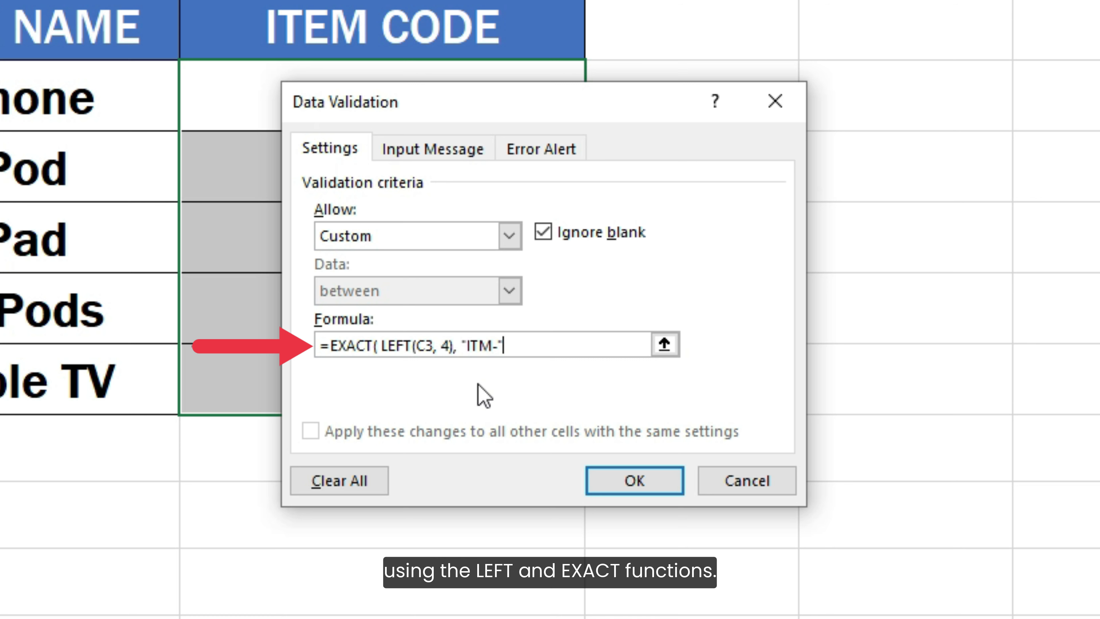
pyautogui.write(')')
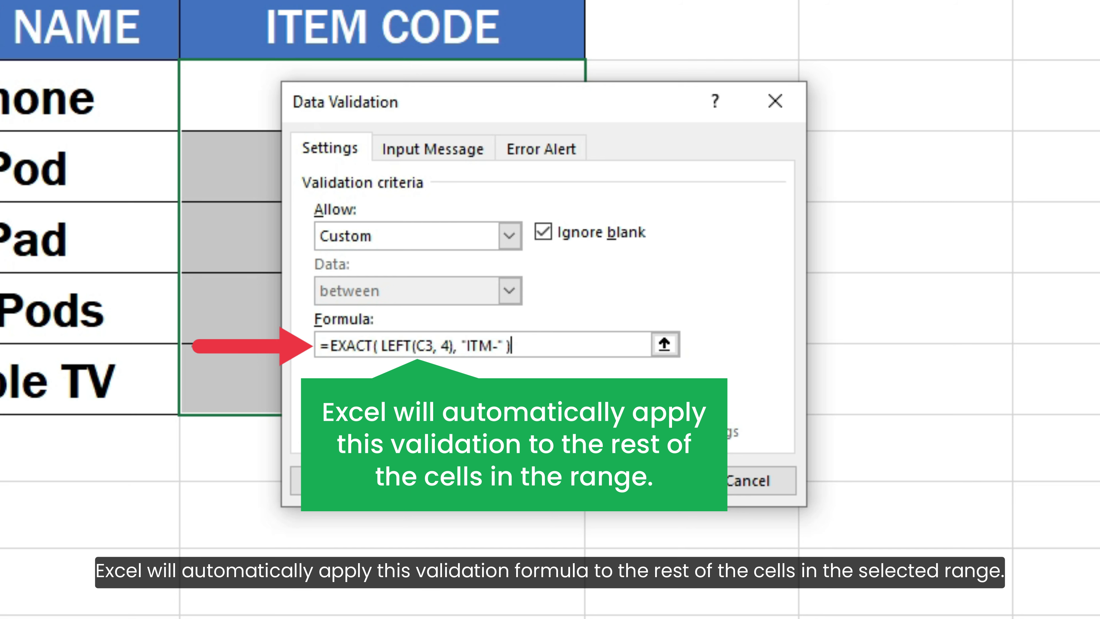
pyautogui.click(602, 479)
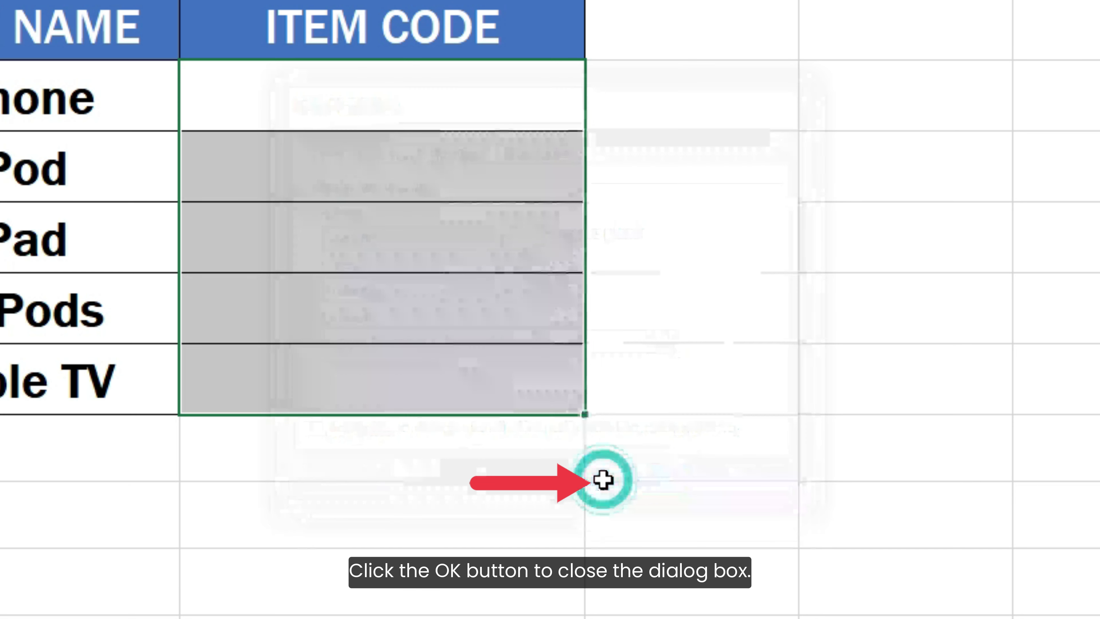
# Step: Enter ITM-001 as the iPhone's item code in cell C3
pyautogui.click(582, 163)
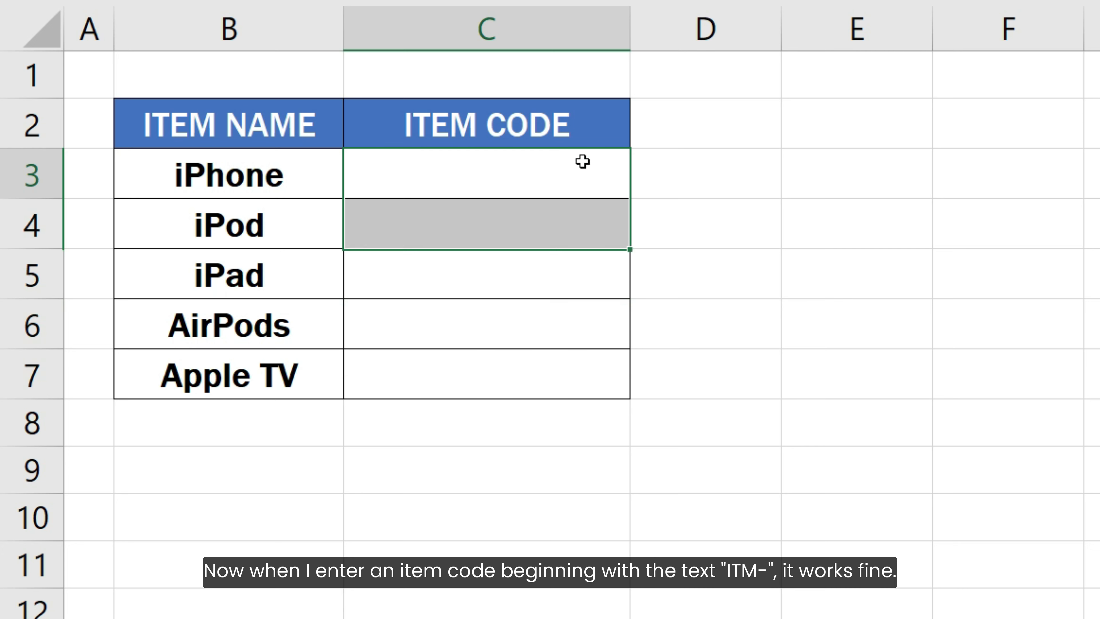
pyautogui.write('ITM-')
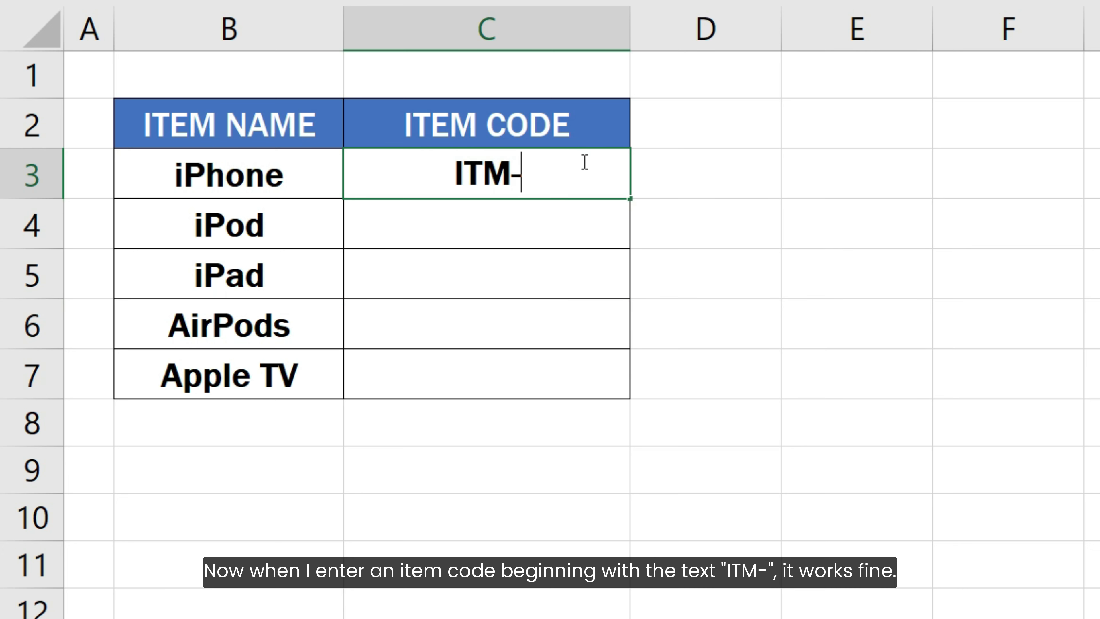
pyautogui.write('001')
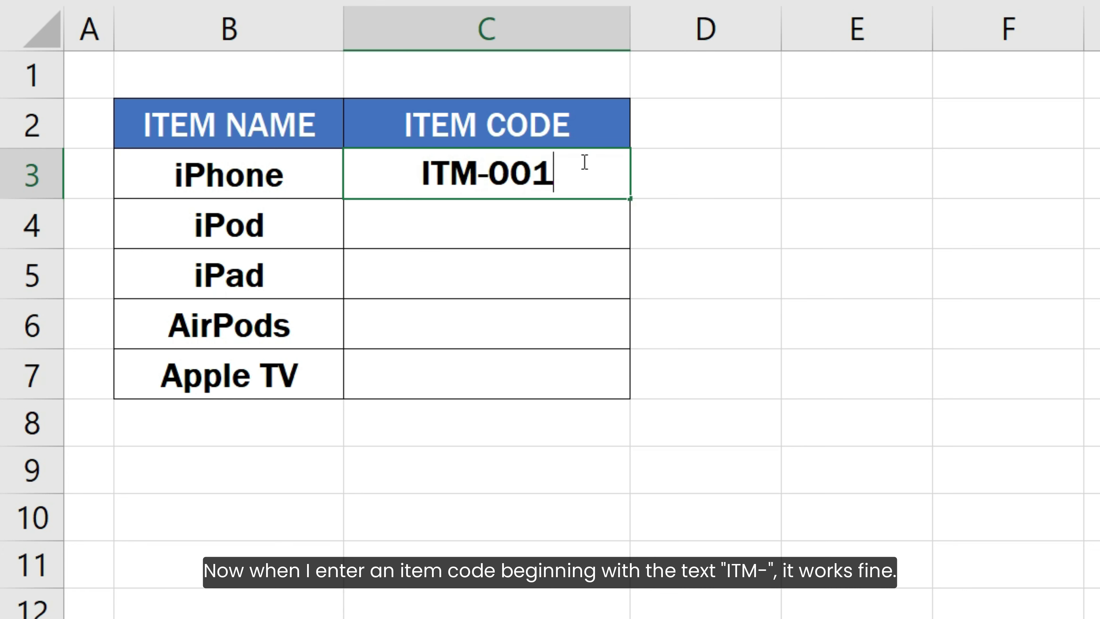
pyautogui.press('Return')
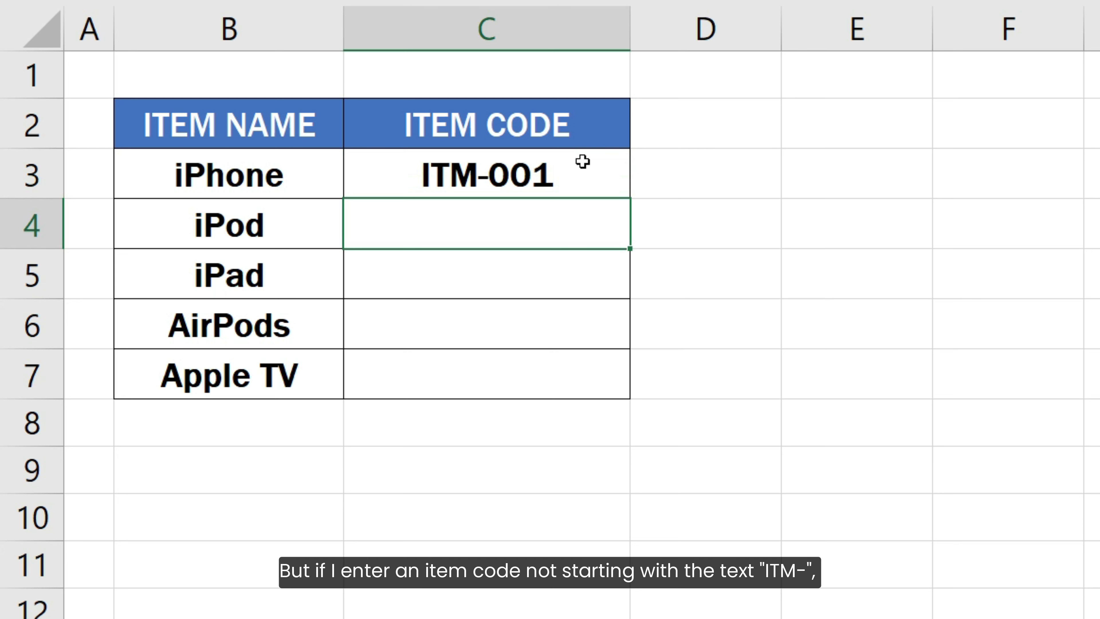
# Step: Try to enter 002 as the iPod's item code in cell C4 to test the rule, and discard the entry
pyautogui.write('002')
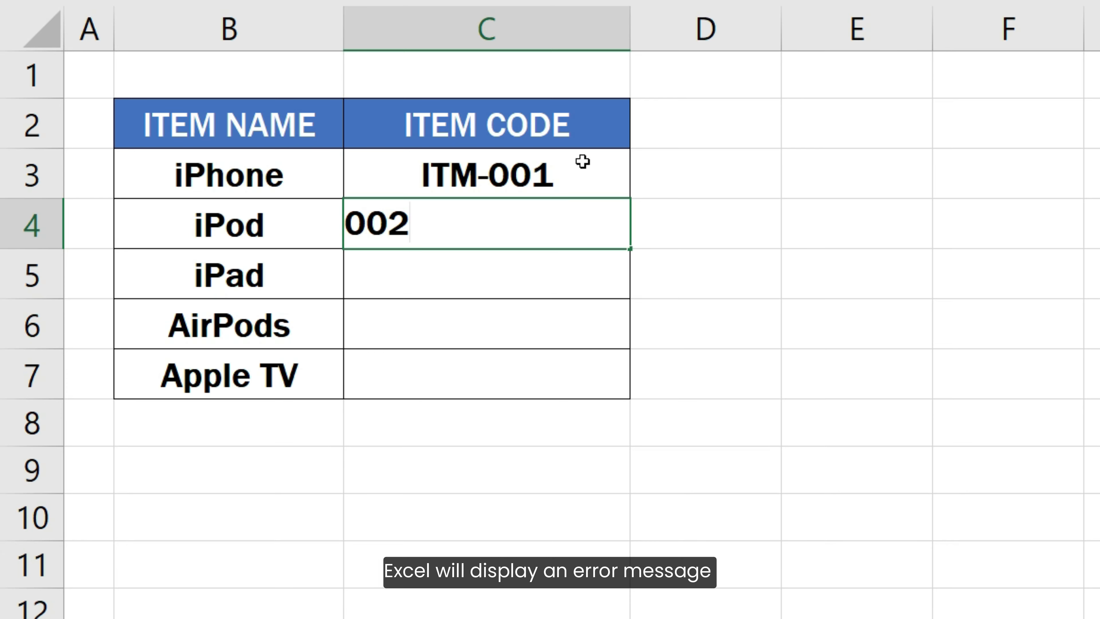
pyautogui.press('Return')
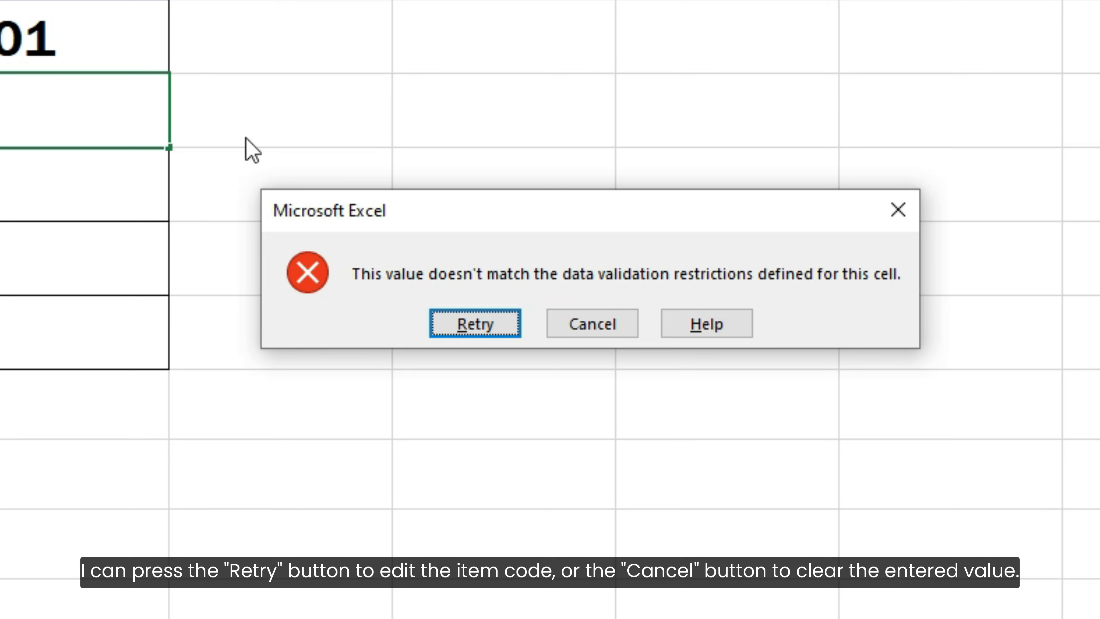
pyautogui.click(563, 334)
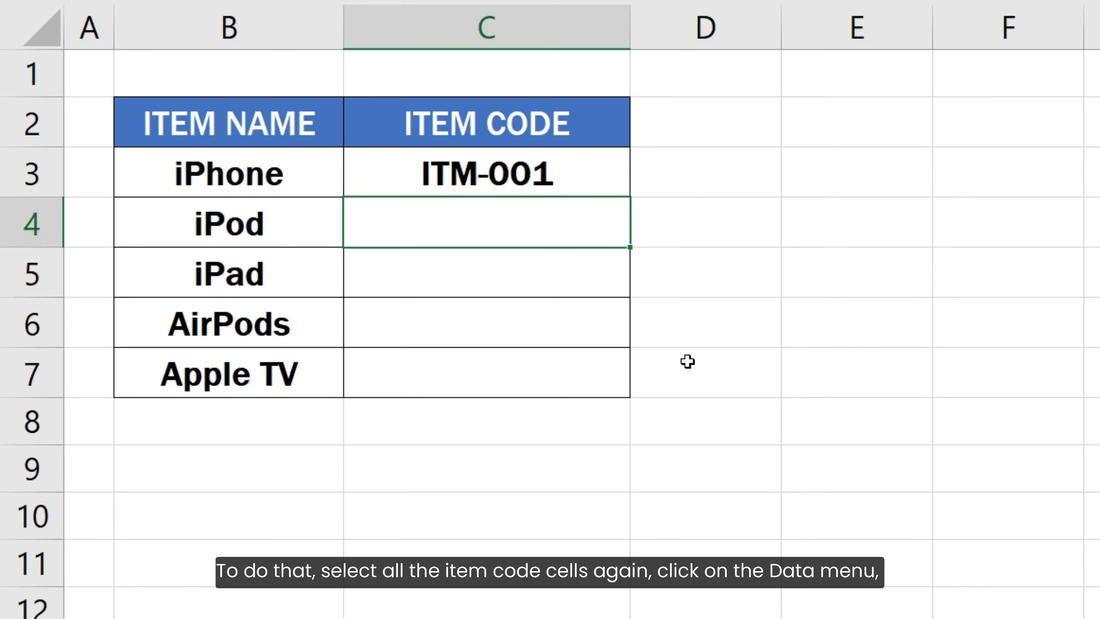
# Step: Open the data validation error alert settings for item code cells C3:C7 and set the alert title to "Invalid item code"
pyautogui.moveTo(564, 166); pyautogui.dragTo(570, 367)
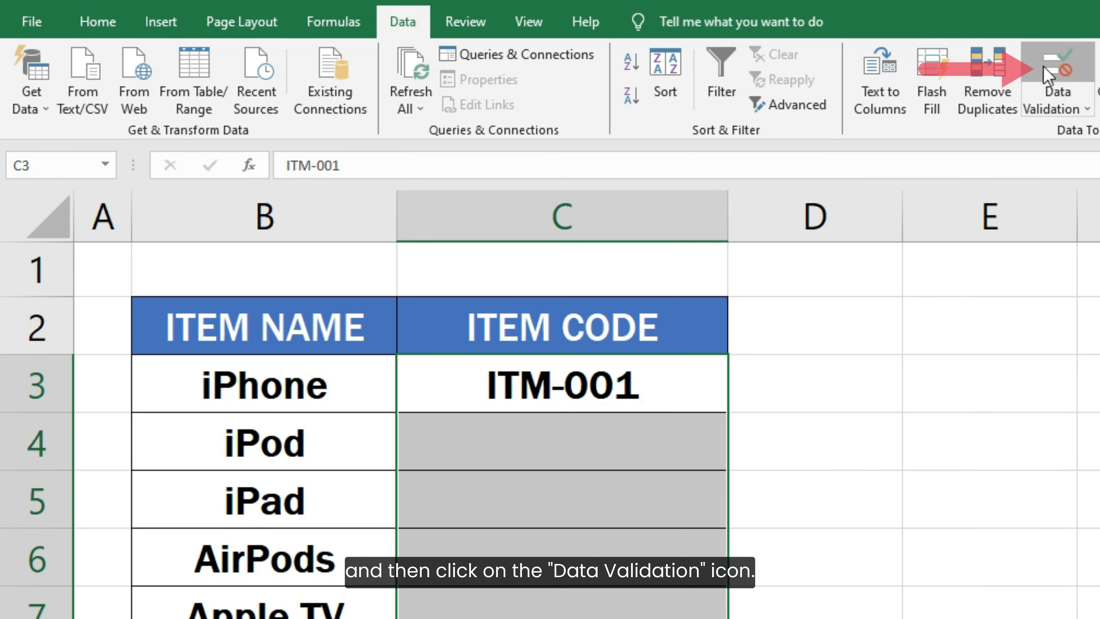
pyautogui.click(1050, 69)
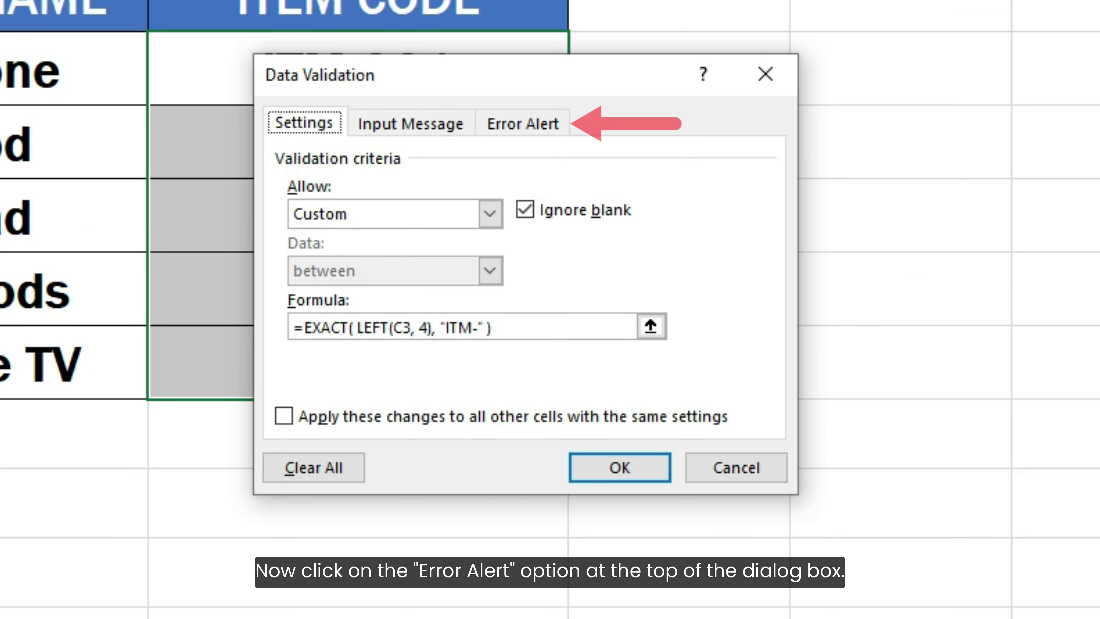
pyautogui.click(546, 128)
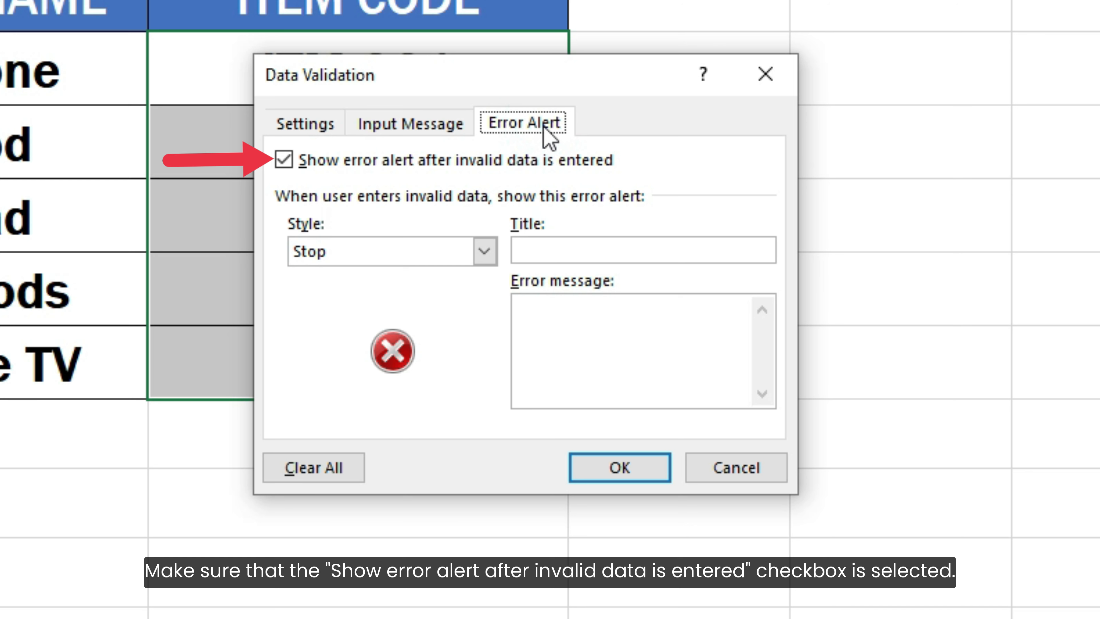
pyautogui.click(543, 252)
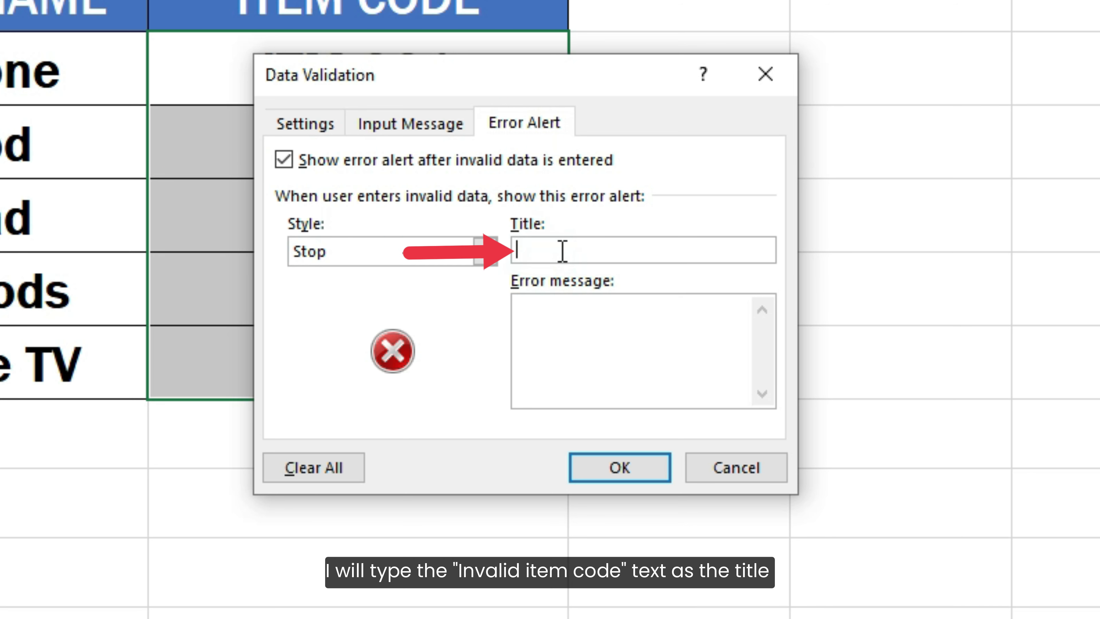
pyautogui.write('Invalid item cod')
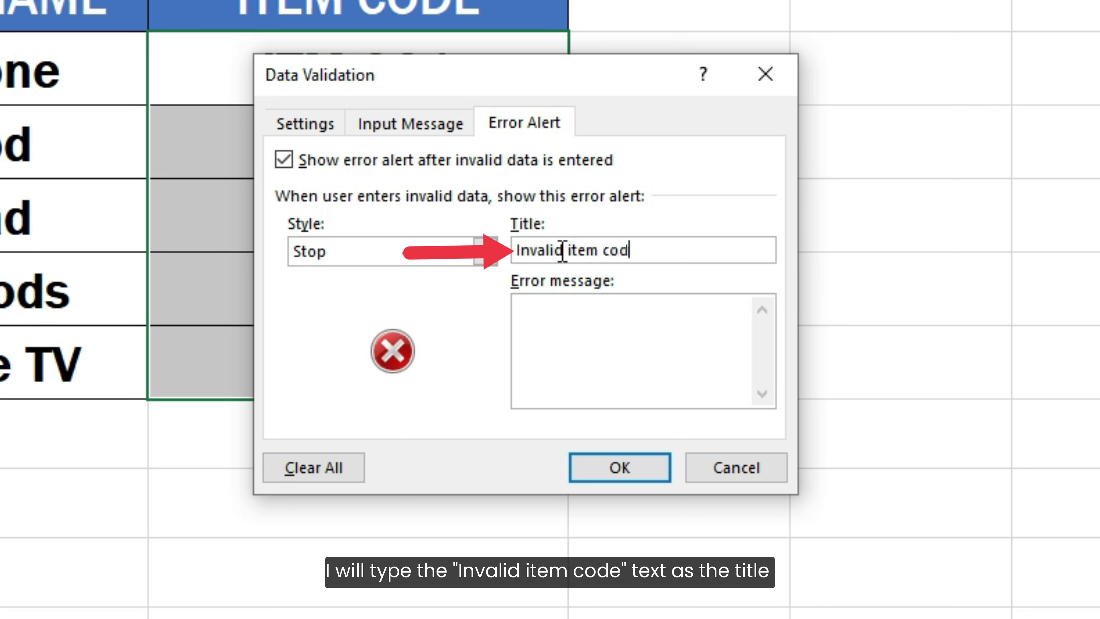
pyautogui.write('e')
# Step: Set the error message to "Item code must start with the text ITM-." and apply the alert to the item code cells
pyautogui.click(590, 337)
pyautogui.write('Item')
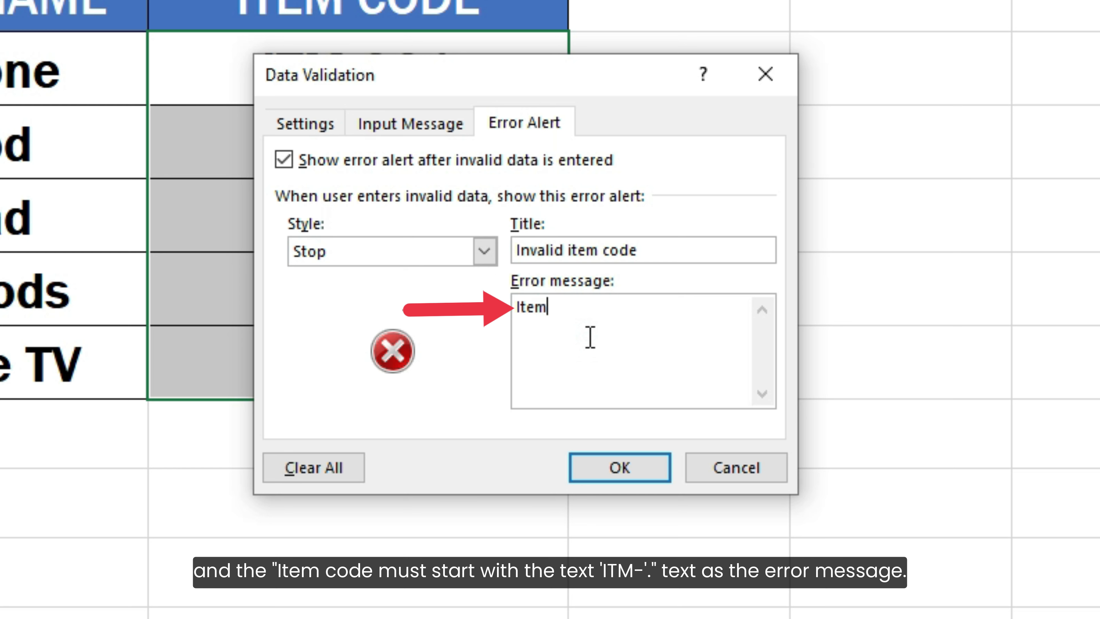
pyautogui.write(' code must start ')
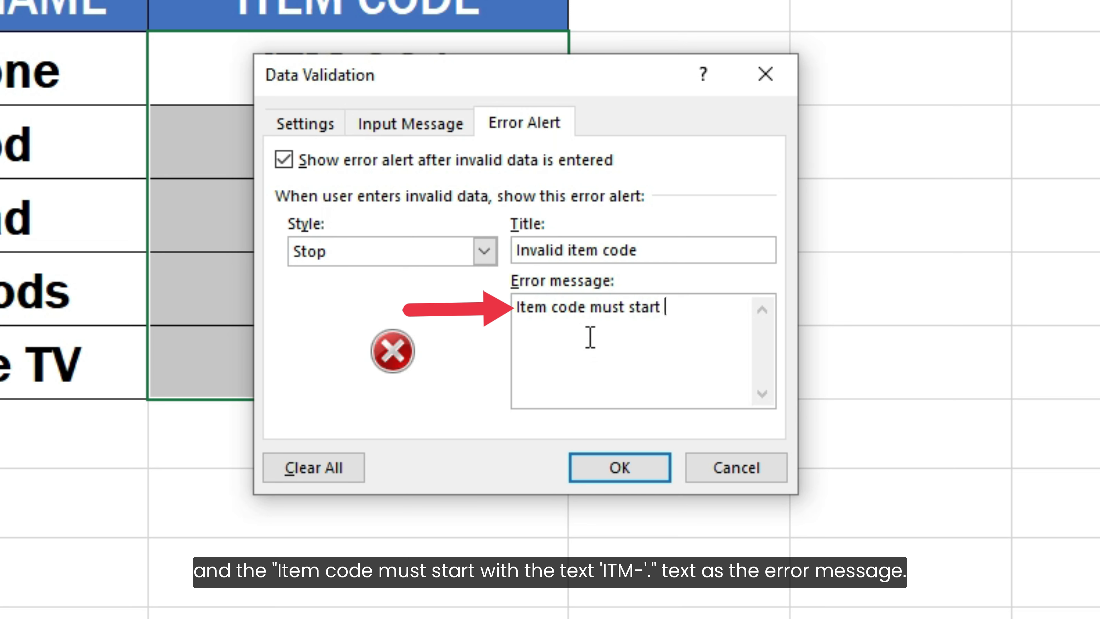
pyautogui.write('with the text ITM')
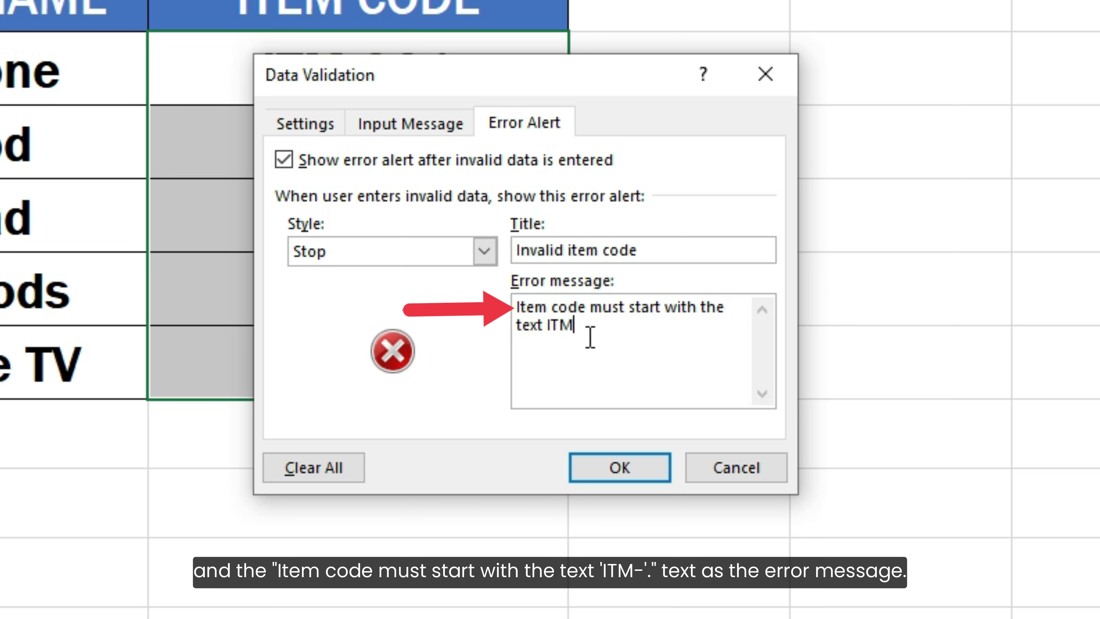
pyautogui.write('-.')
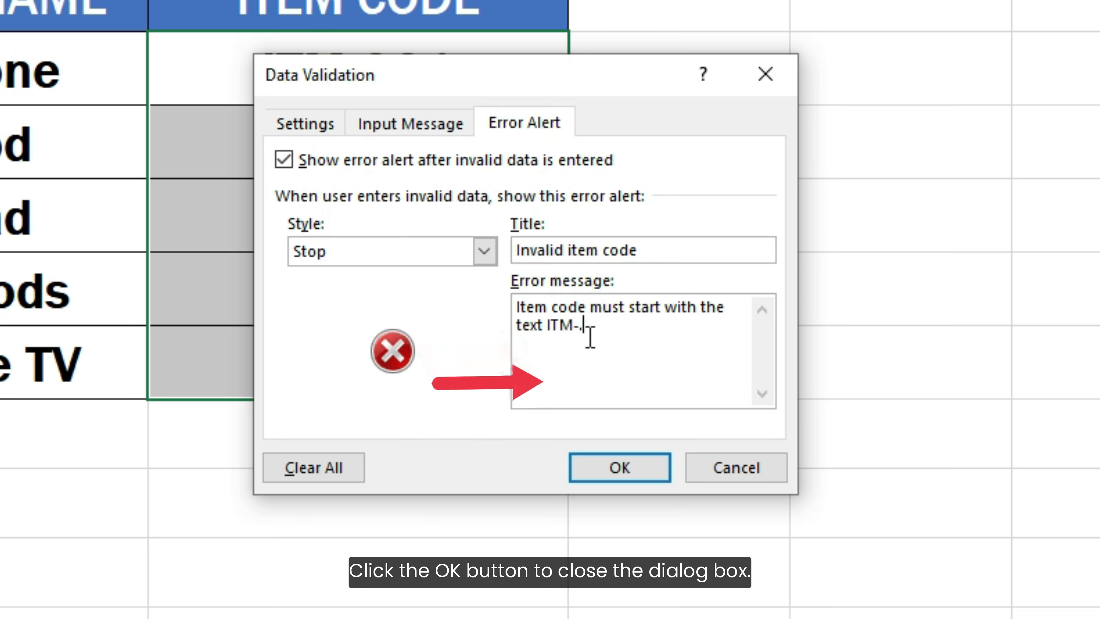
pyautogui.click(607, 467)
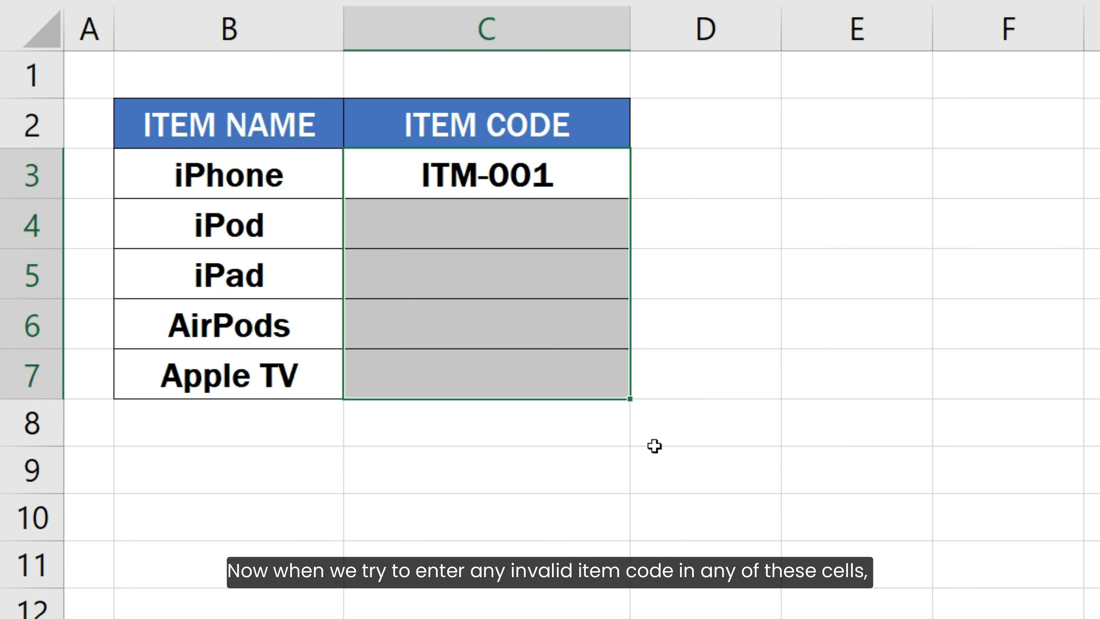
# Step: Try to enter 002 in cell C4 to test the customised error alert
pyautogui.click(590, 226)
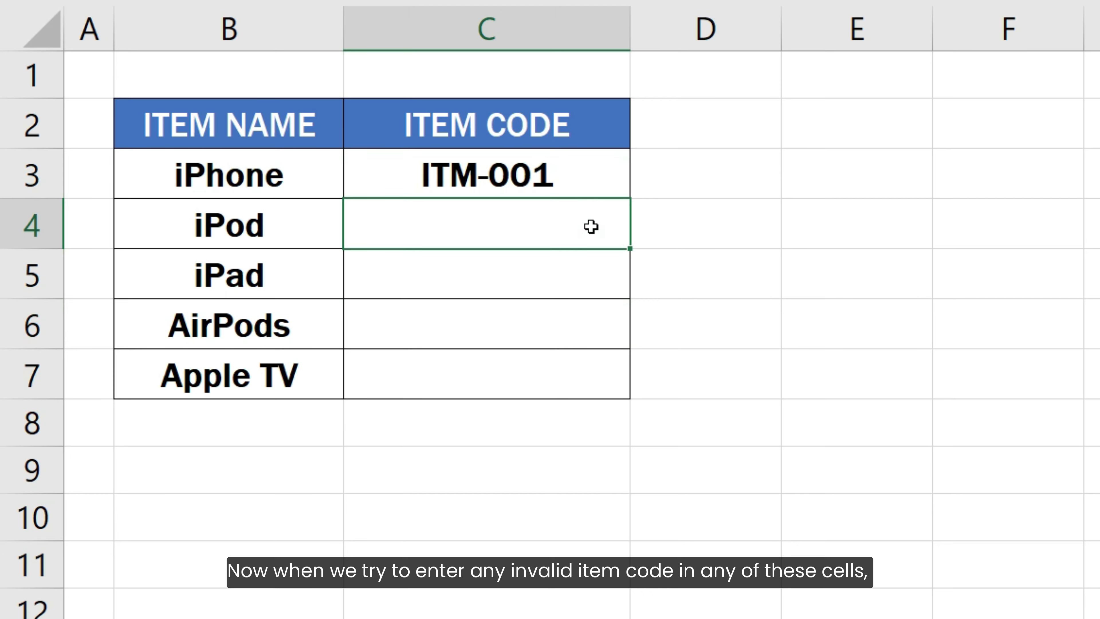
pyautogui.write('002')
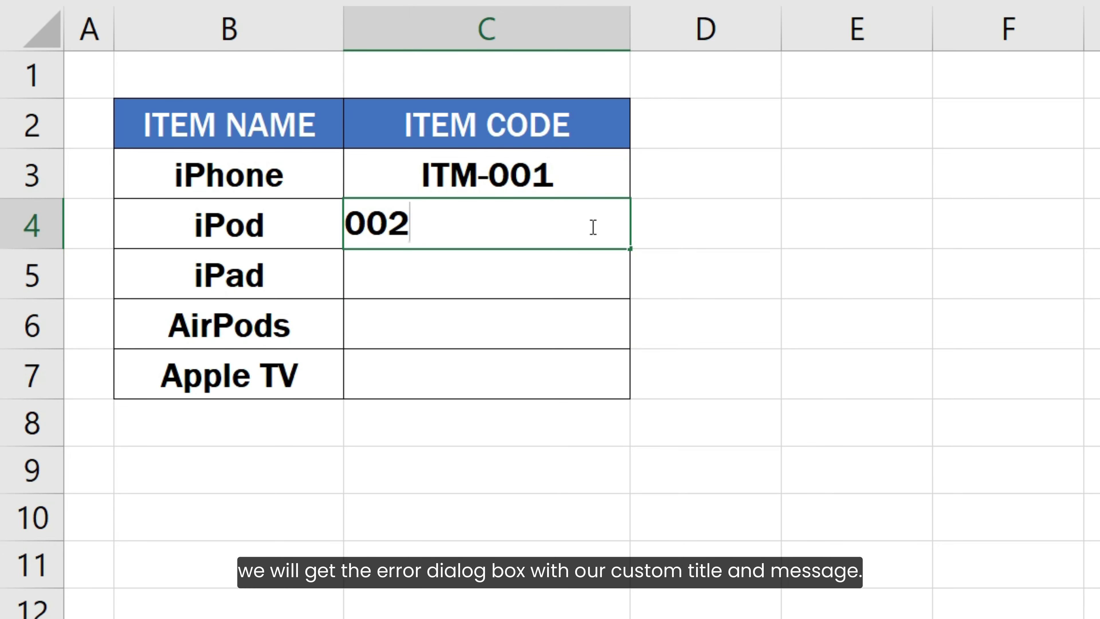
pyautogui.press('Return')
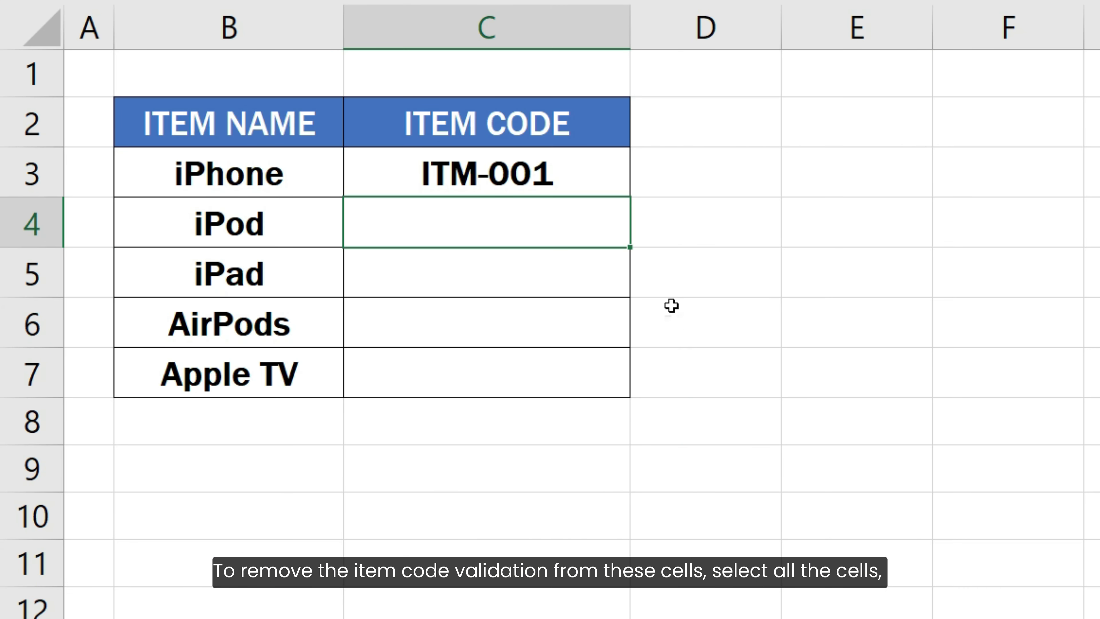
# Step: Clear all data validation settings from the item code cells C3:C7 and apply the removal
pyautogui.moveTo(606, 172); pyautogui.dragTo(596, 373)
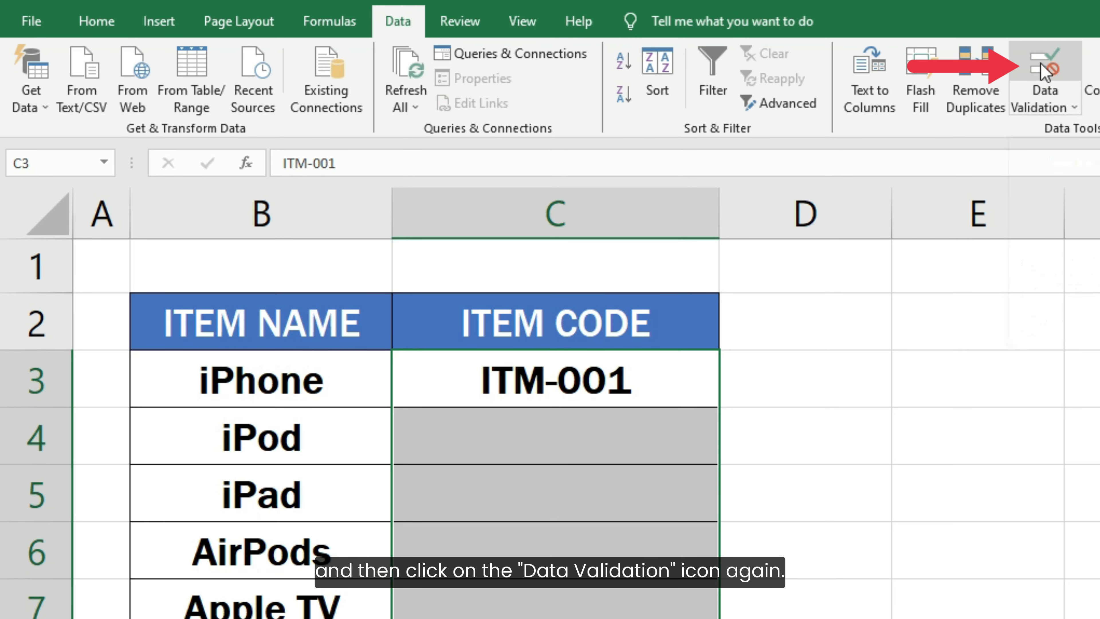
pyautogui.click(1045, 69)
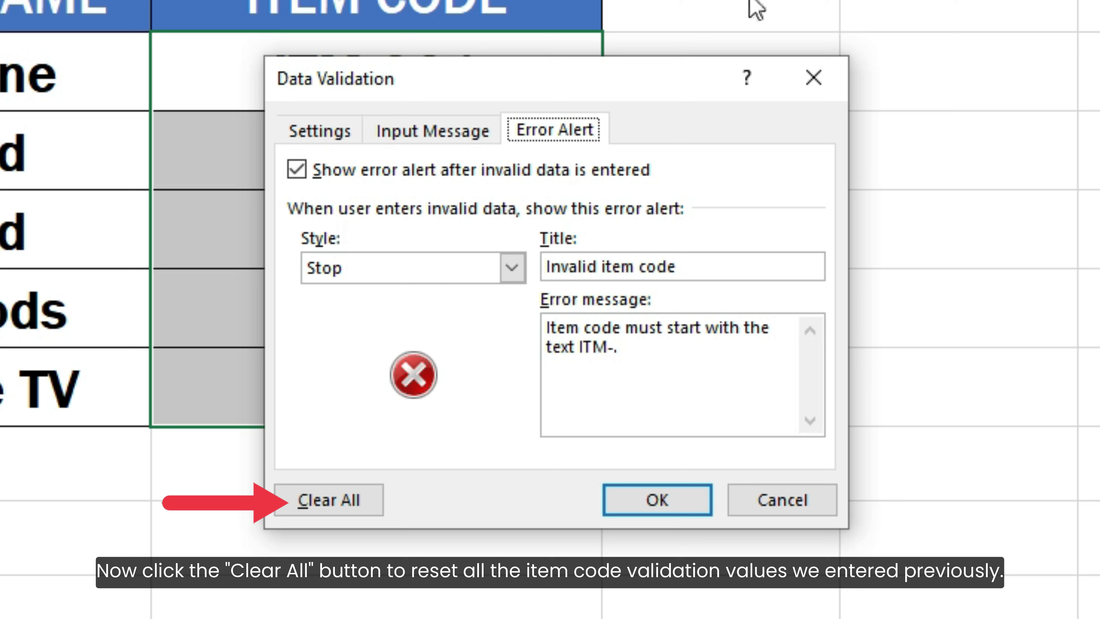
pyautogui.click(351, 504)
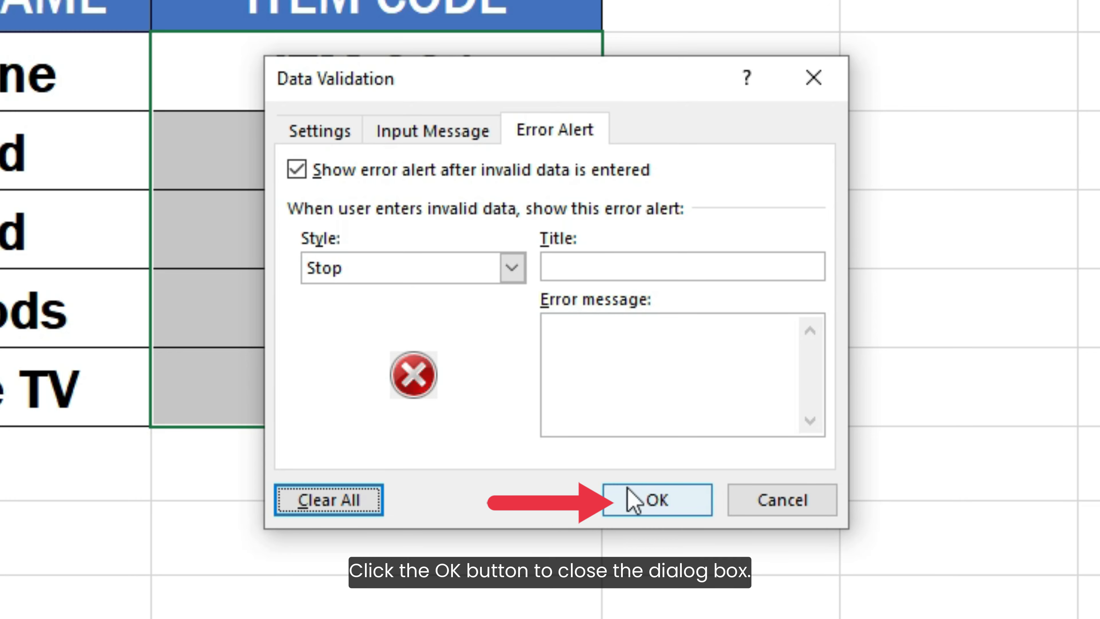
pyautogui.click(637, 498)
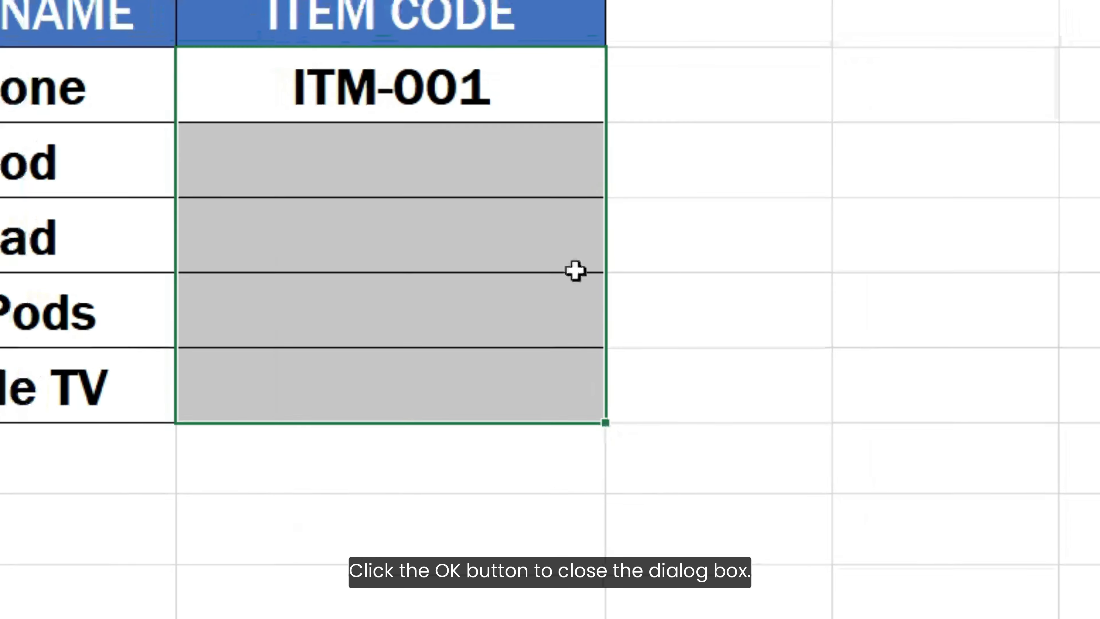
# Step: Enter 002 as the iPod's item code in cell C4 and abc as the iPad's item code in cell C5
pyautogui.click(553, 166)
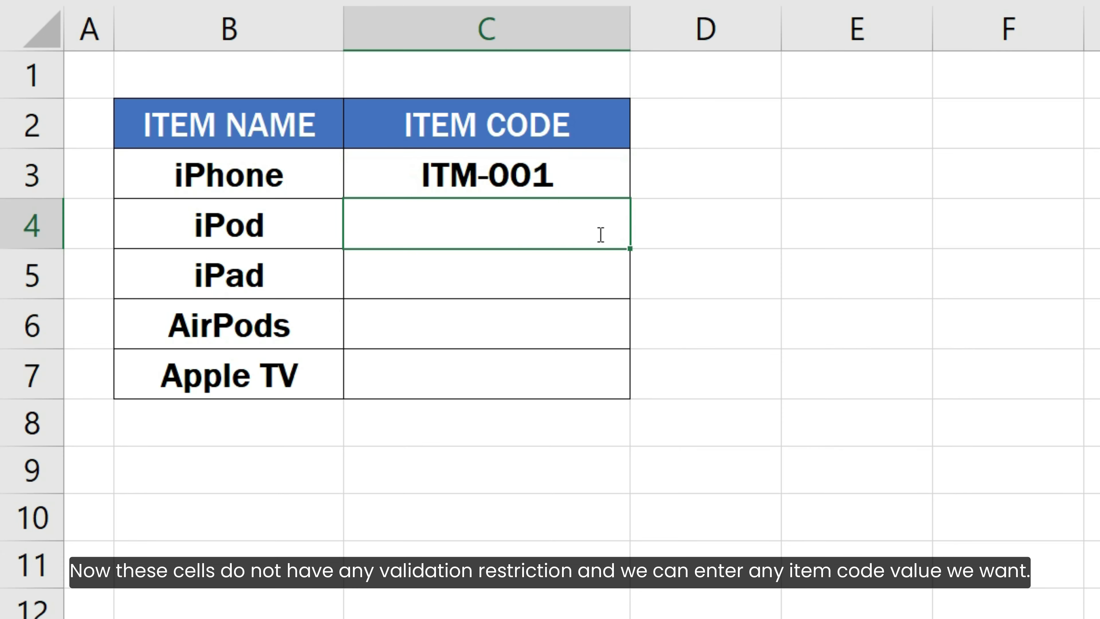
pyautogui.write('002')
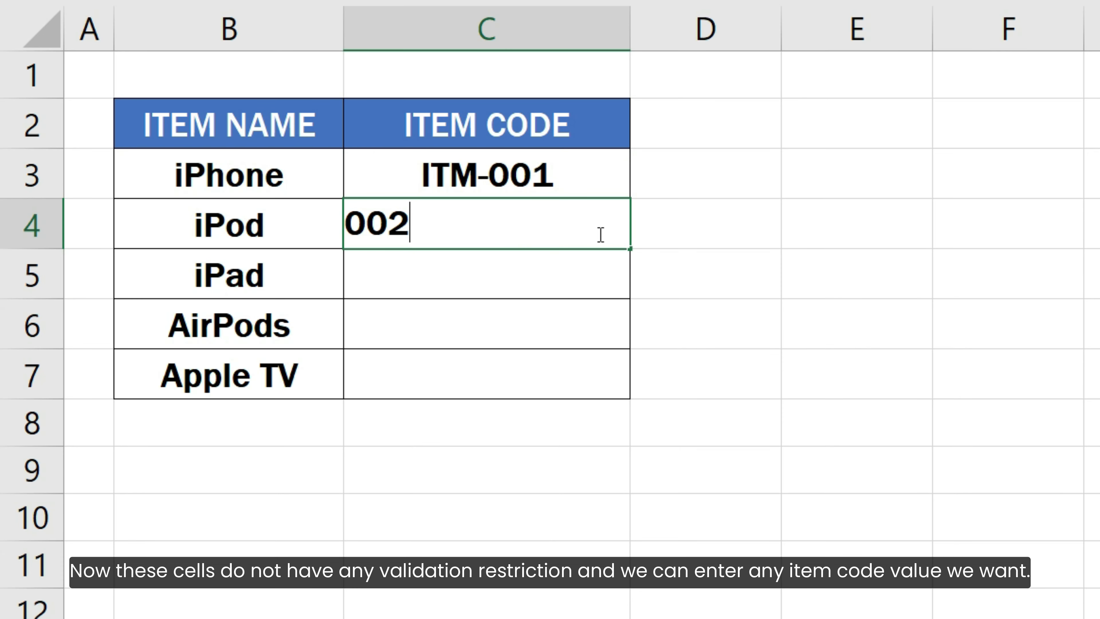
pyautogui.press('Return')
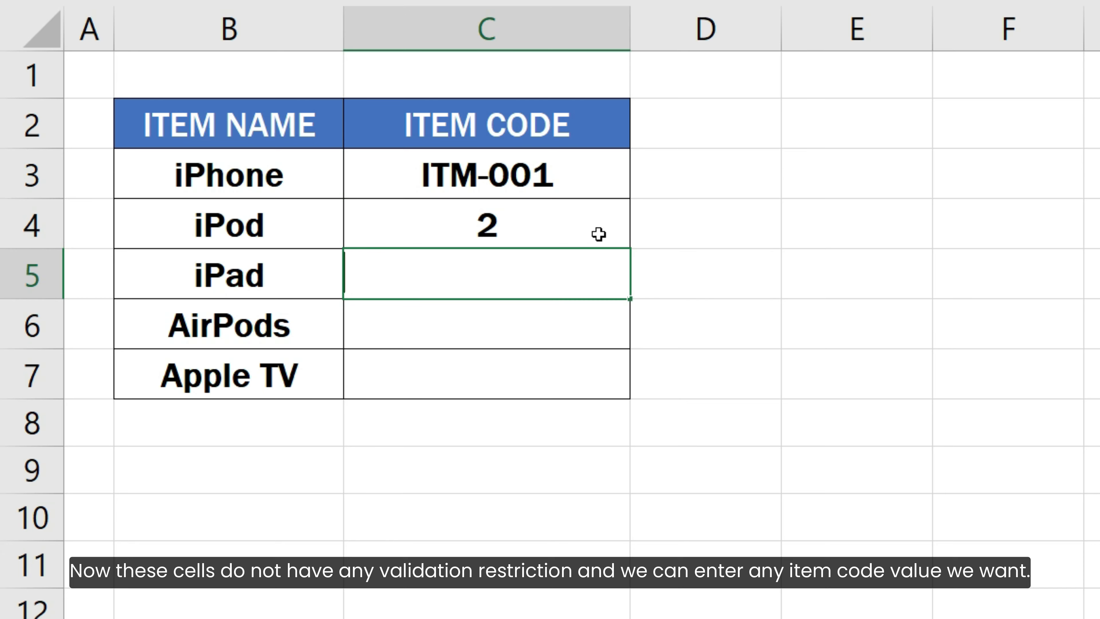
pyautogui.write('abc')
pyautogui.press('Return')
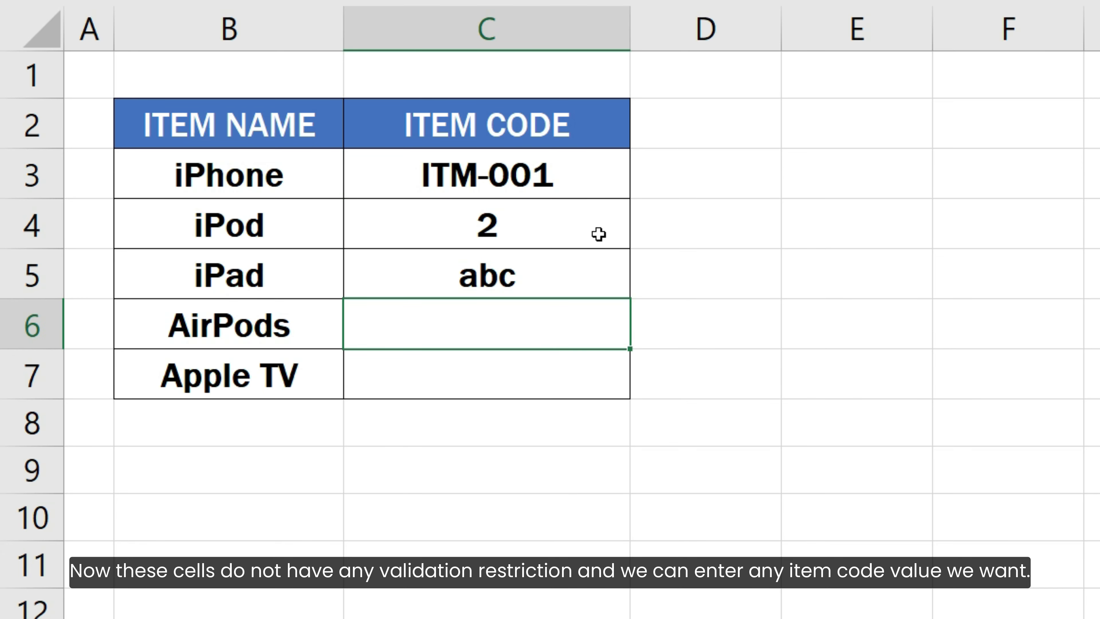